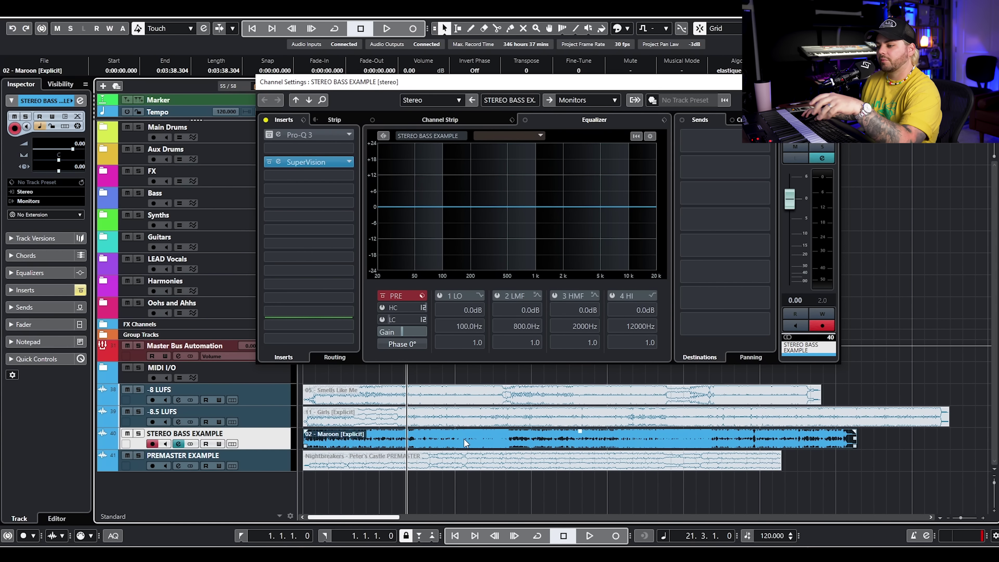
# - In Pro-Q 3 on the STEREO BASS EXAMPLE channel, move the brickwall high cut to about 120 Hz
pyautogui.click(313, 135)
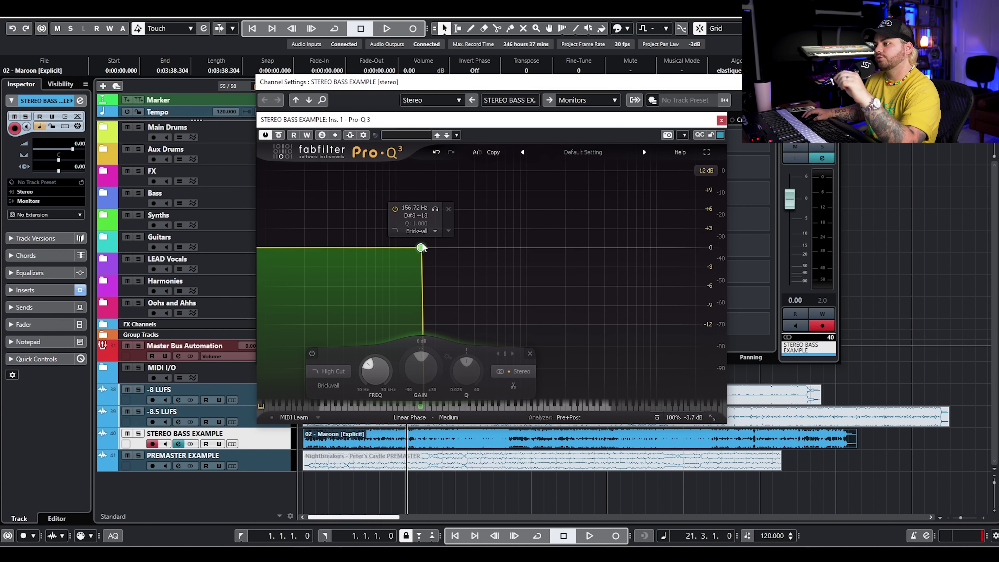
pyautogui.moveTo(421, 248); pyautogui.dragTo(408, 248)
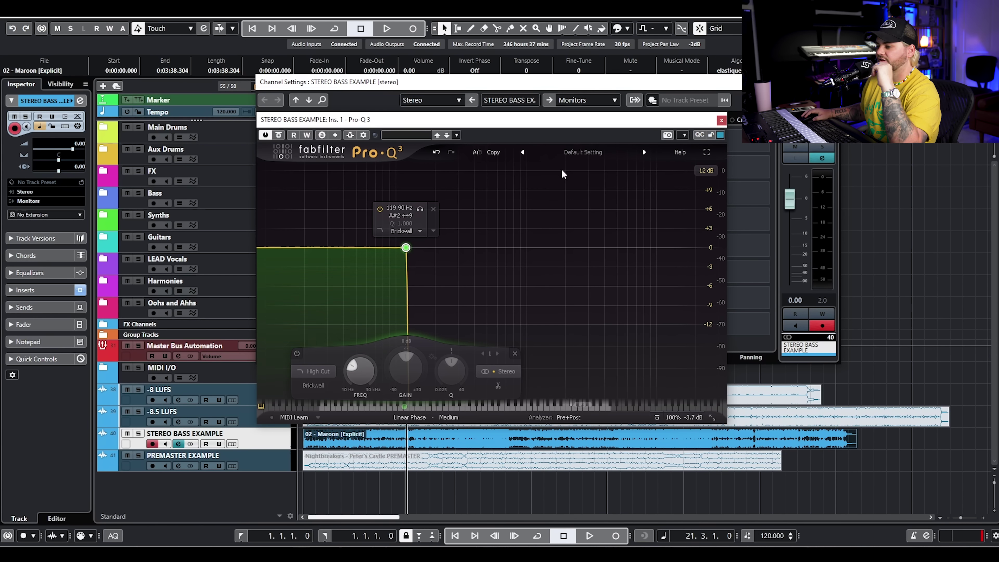
pyautogui.click(721, 120)
# - Play STEREO BASS EXAMPLE and examine the stereo spread of its low end in SuperVision's Panorama view
pyautogui.moveTo(870, 152); pyautogui.dragTo(157, 136)
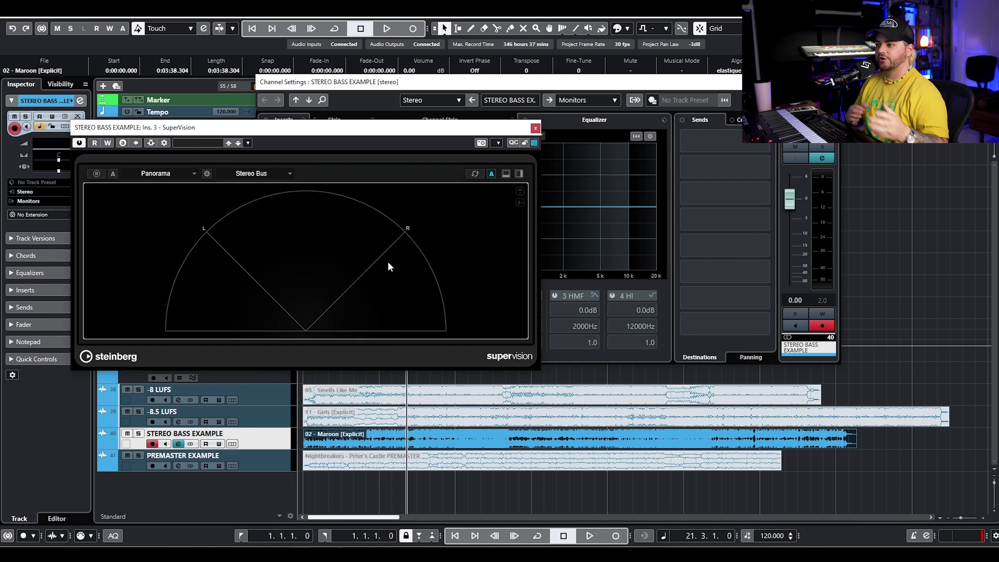
pyautogui.press('e')
pyautogui.press('space')
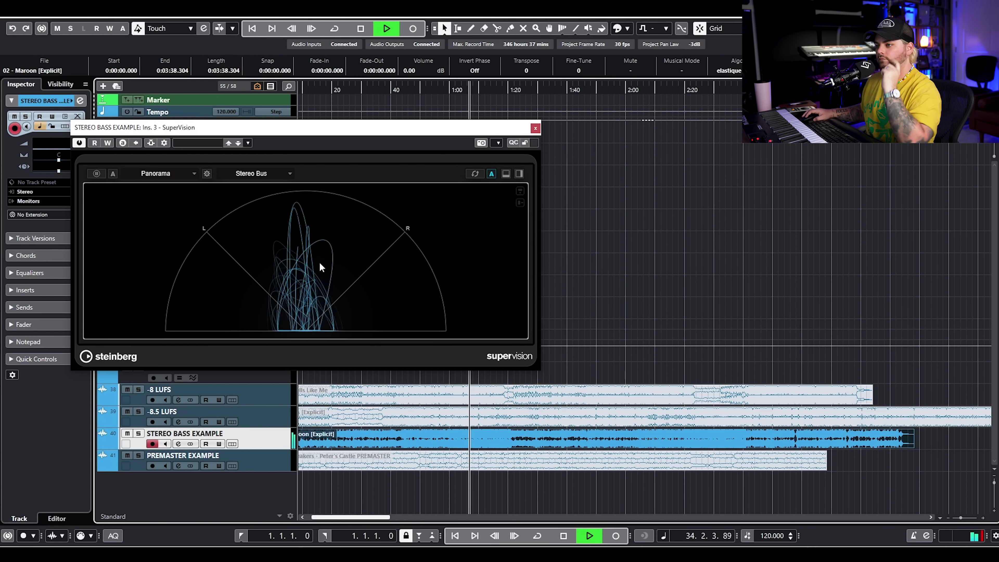
pyautogui.press('space')
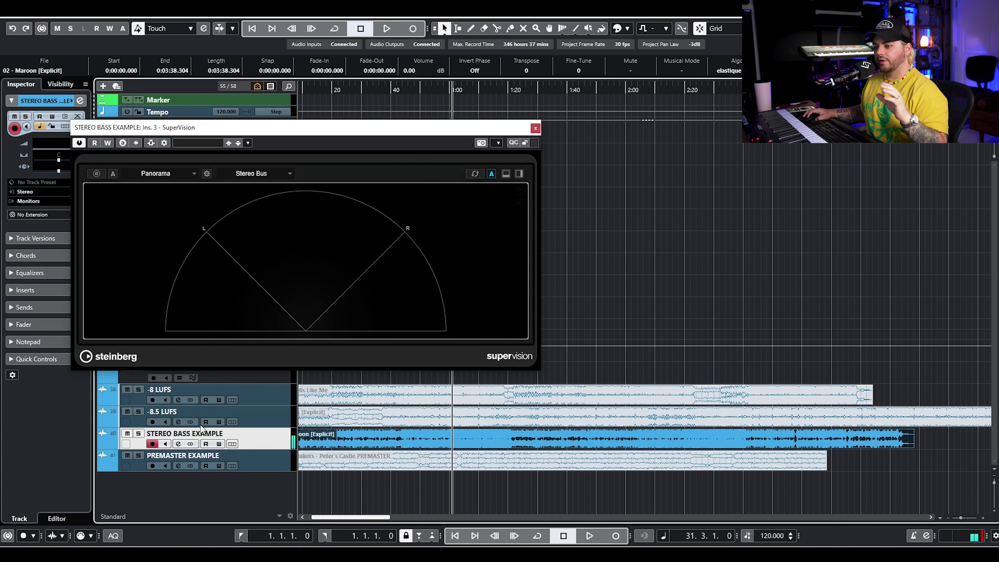
# - Delete the brickwall high-cut band from Pro-Q 3 on the STEREO BASS EXAMPLE channel
pyautogui.click(180, 445)
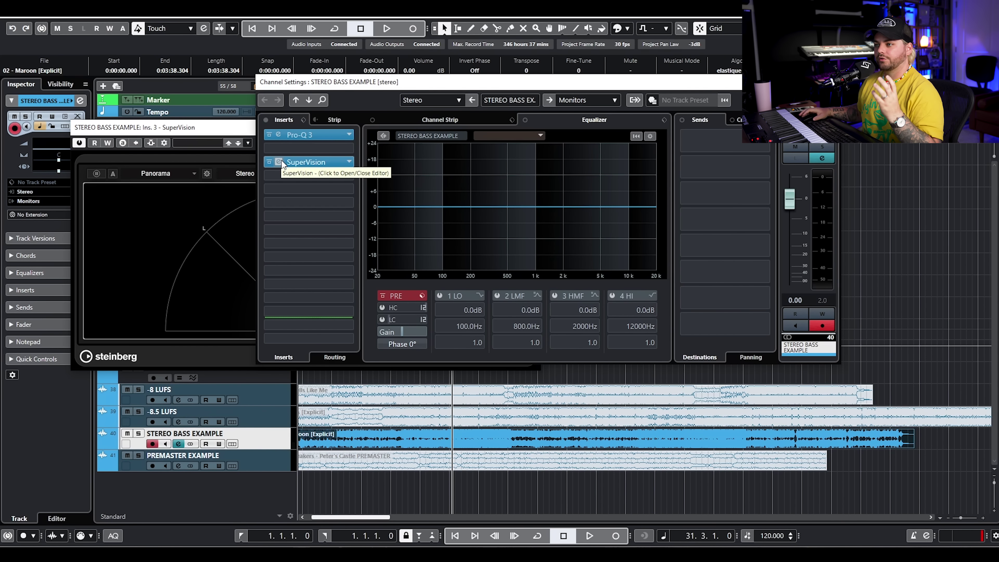
pyautogui.click(306, 137)
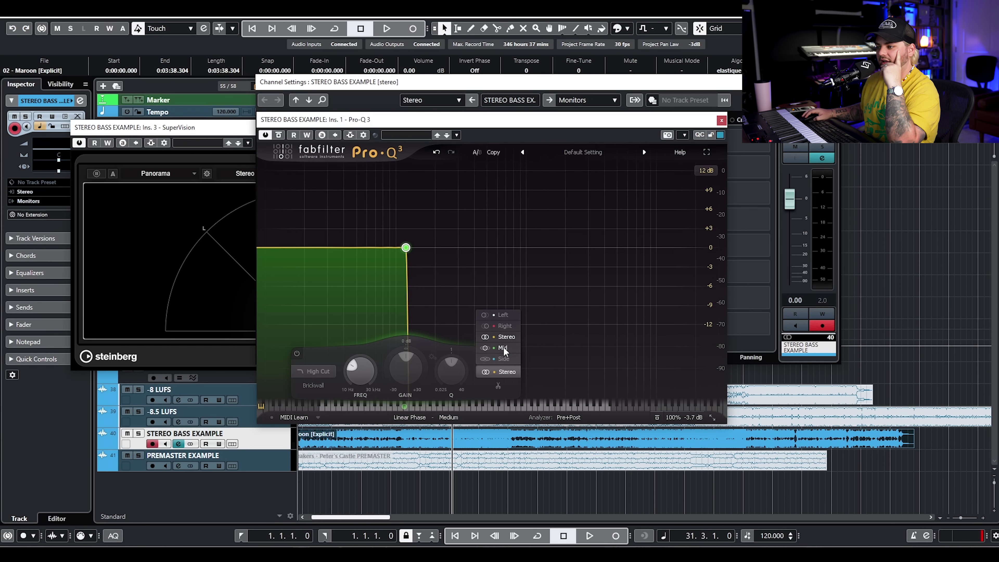
pyautogui.click(405, 248)
pyautogui.click(433, 209)
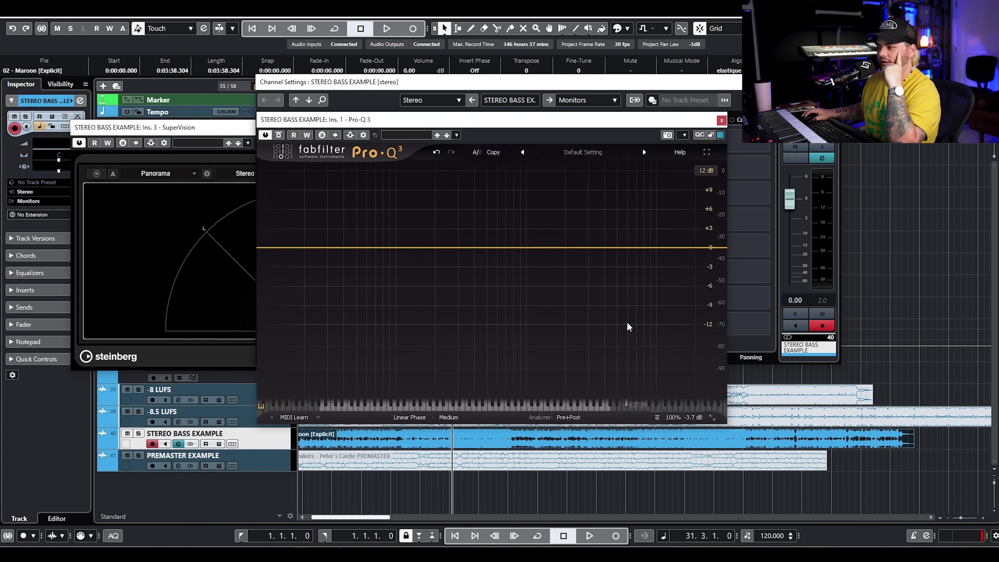
# - Add a 12 dB/oct low cut on the Side signal in Pro-Q 3, tuned to about 123 Hz during playback
pyautogui.moveTo(257, 292); pyautogui.dragTo(421, 247)
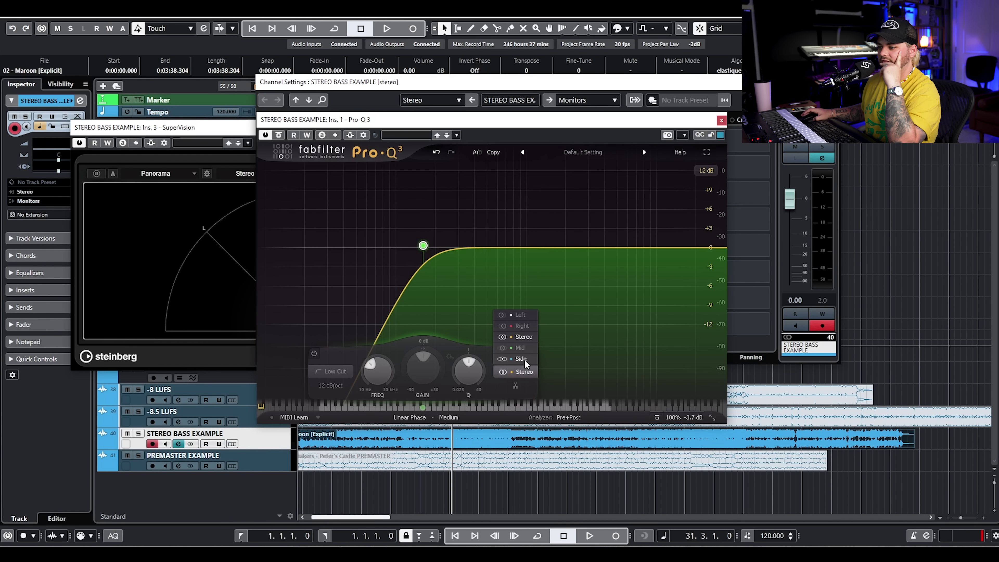
pyautogui.click(524, 359)
pyautogui.press('space')
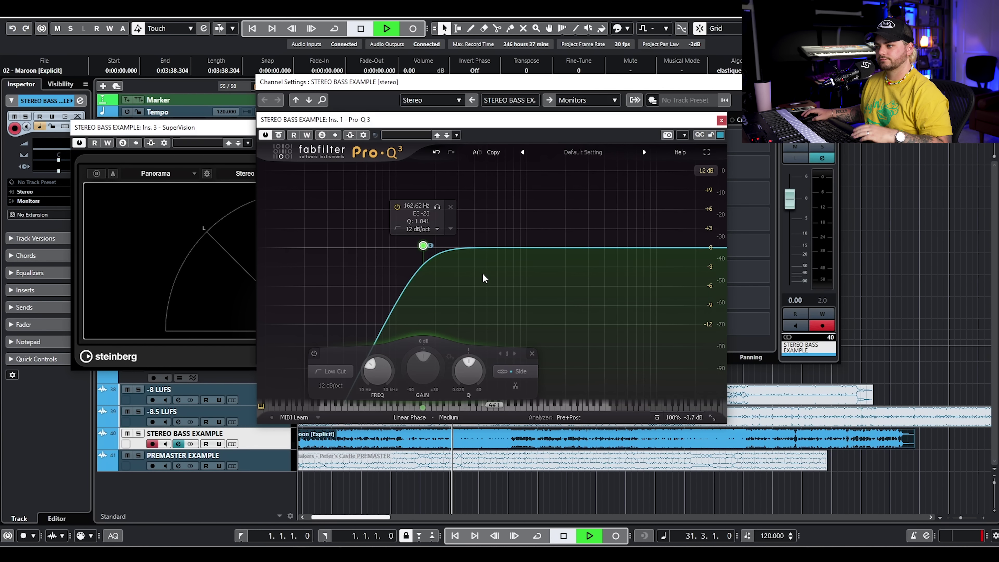
pyautogui.moveTo(424, 245); pyautogui.dragTo(410, 245)
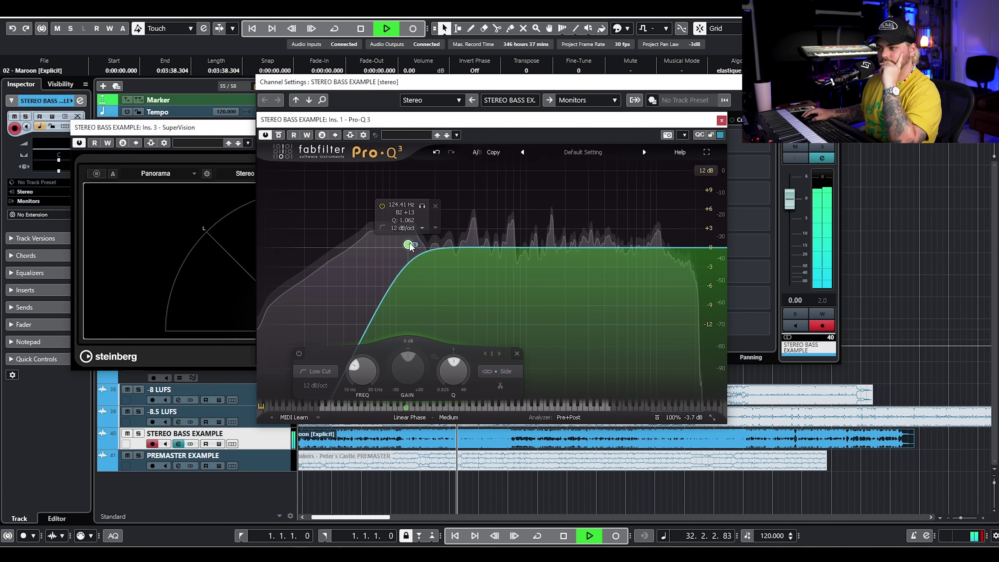
# - Compare playback with the Side low cut on and off, leave the band bypassed, and close the plug-in and channel windows
pyautogui.click(381, 205)
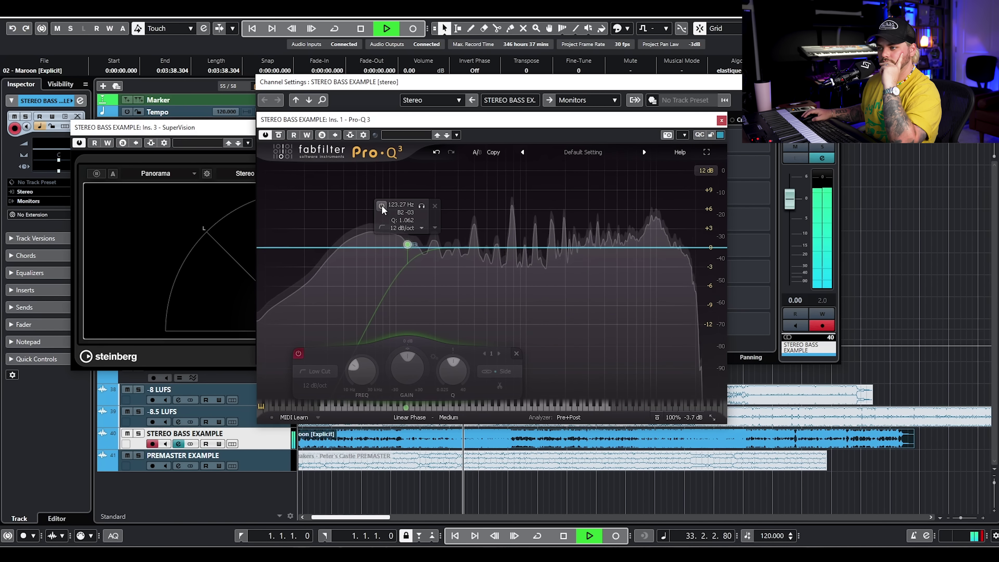
pyautogui.click(381, 205)
pyautogui.click(381, 205)
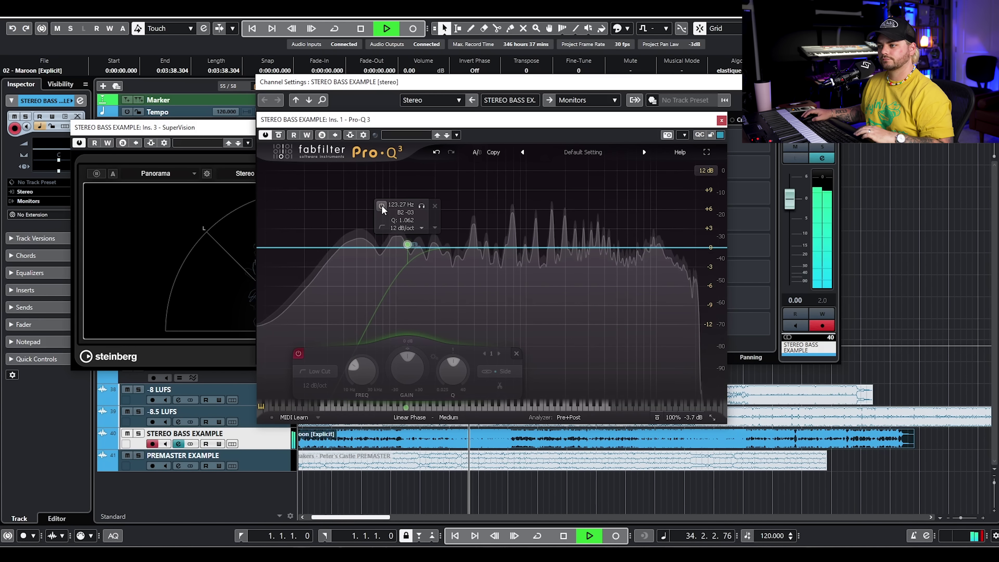
pyautogui.press('space')
pyautogui.click(722, 120)
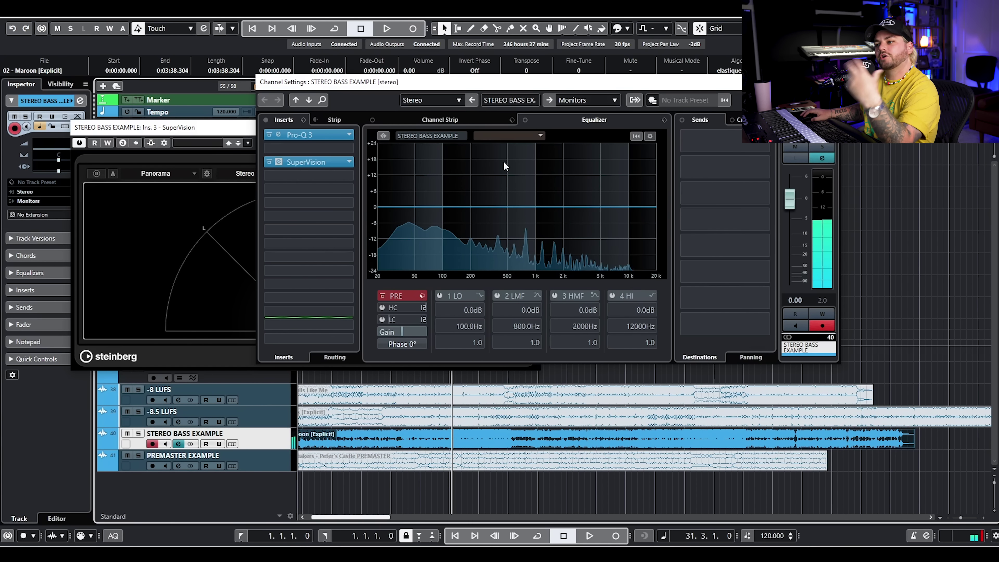
pyautogui.press('e')
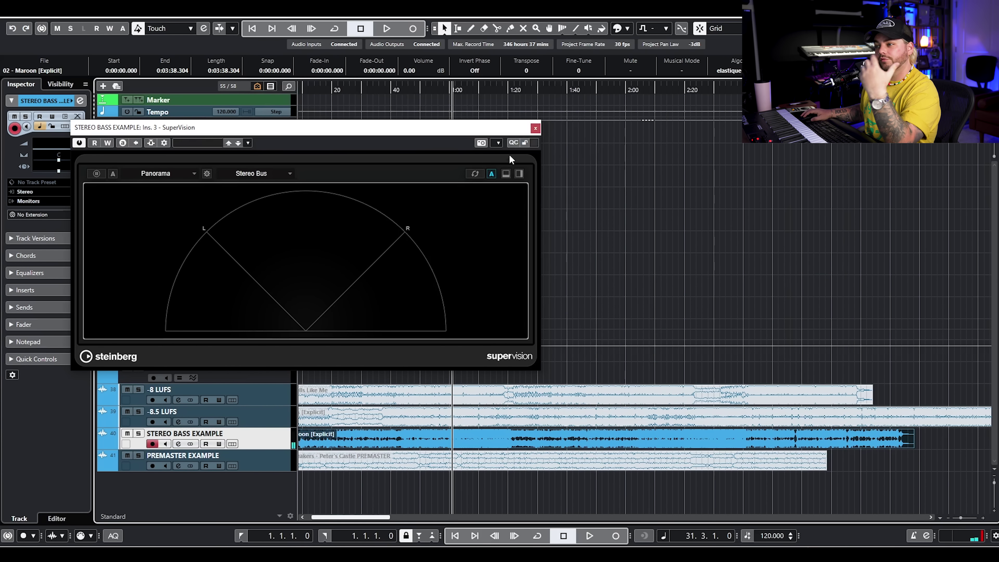
pyautogui.click(533, 129)
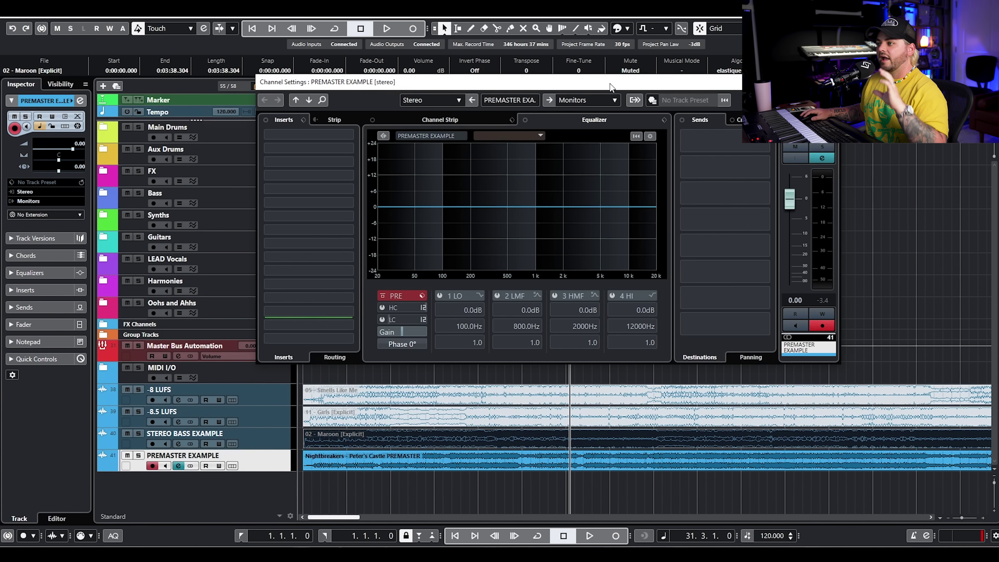
# - Play PREMASTER EXAMPLE from bar 19 and check its peak level in the channel settings
pyautogui.moveTo(611, 87); pyautogui.dragTo(622, 113)
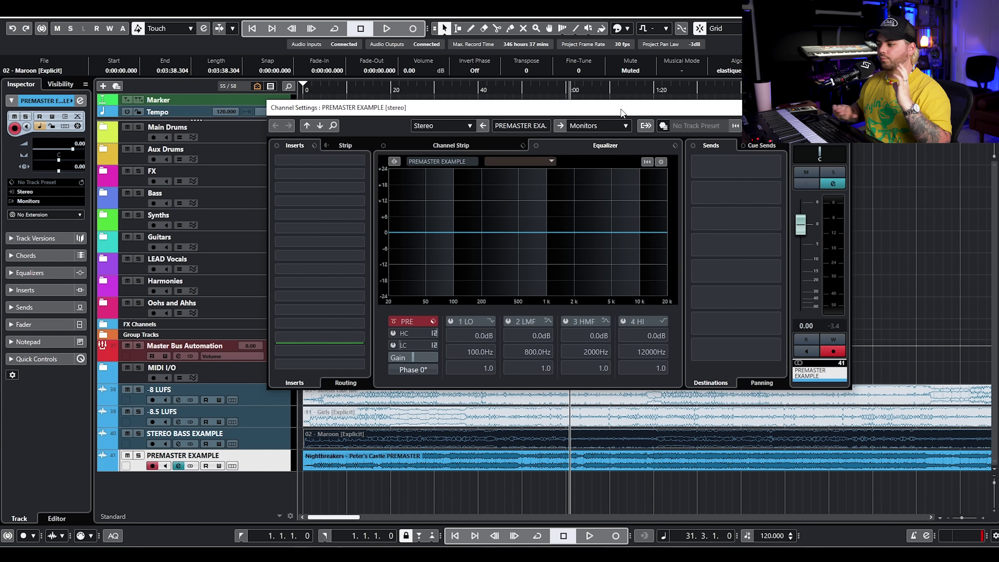
pyautogui.moveTo(458, 89); pyautogui.dragTo(465, 94)
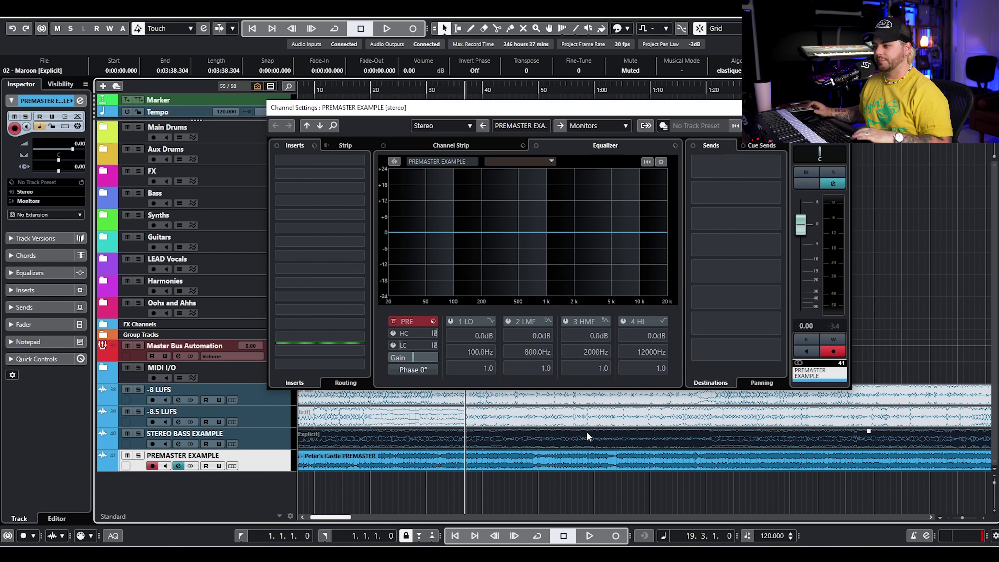
pyautogui.press('space')
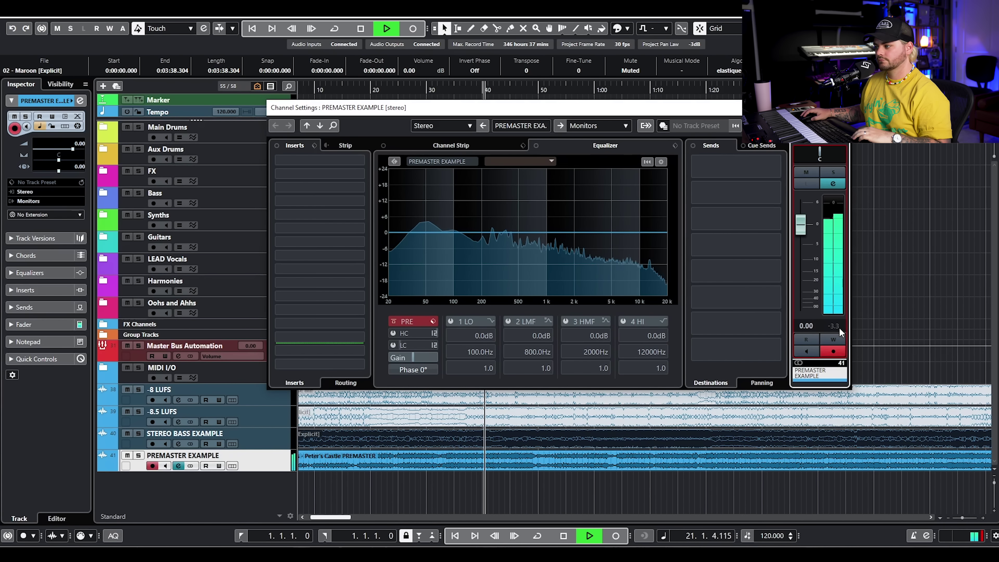
pyautogui.press('space')
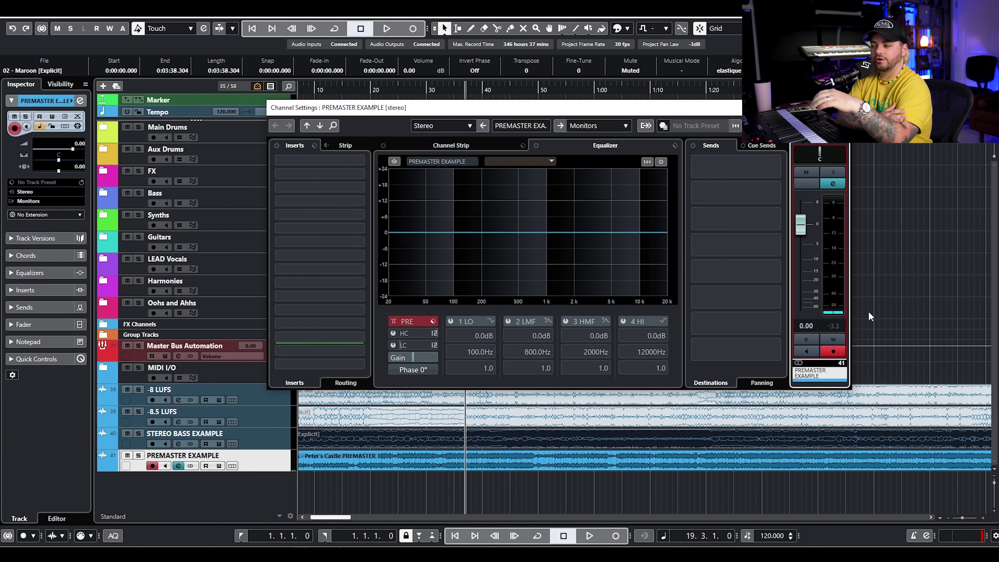
pyautogui.press('e')
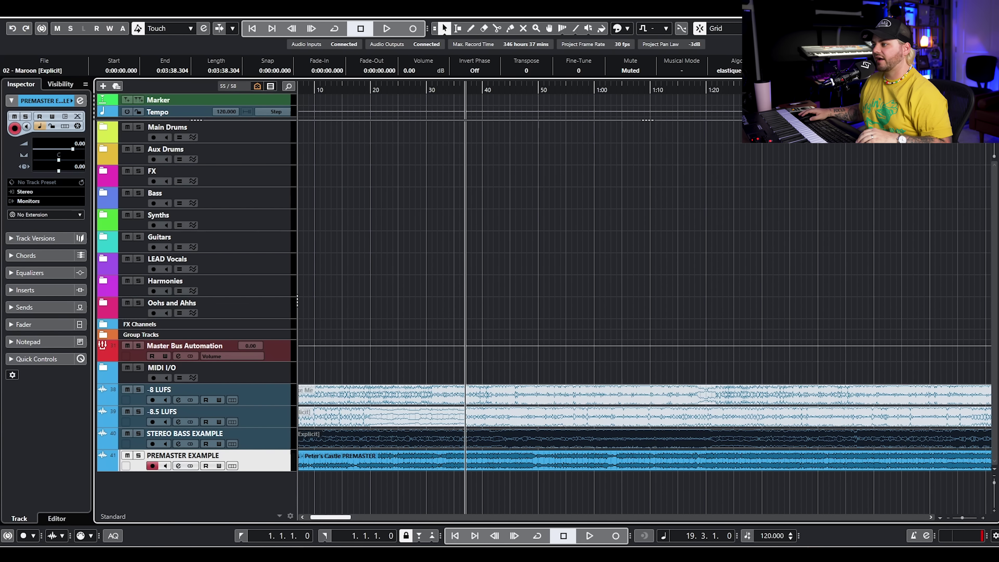
# - Try a lower clip volume on PREMASTER EXAMPLE, check the channel's peak level during playback, and readjust the clip volume
pyautogui.hotkey('shift', 'f')
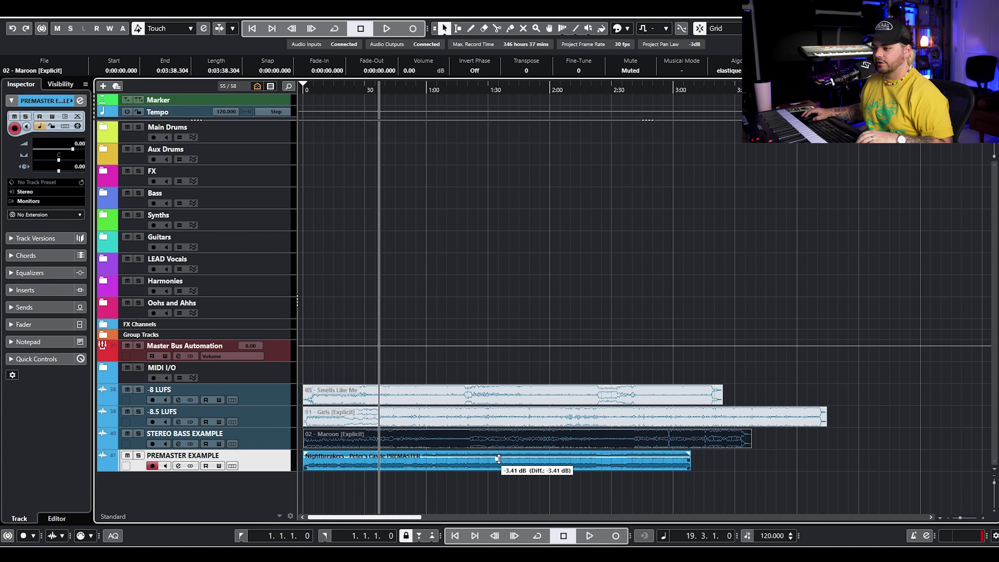
pyautogui.click(178, 466)
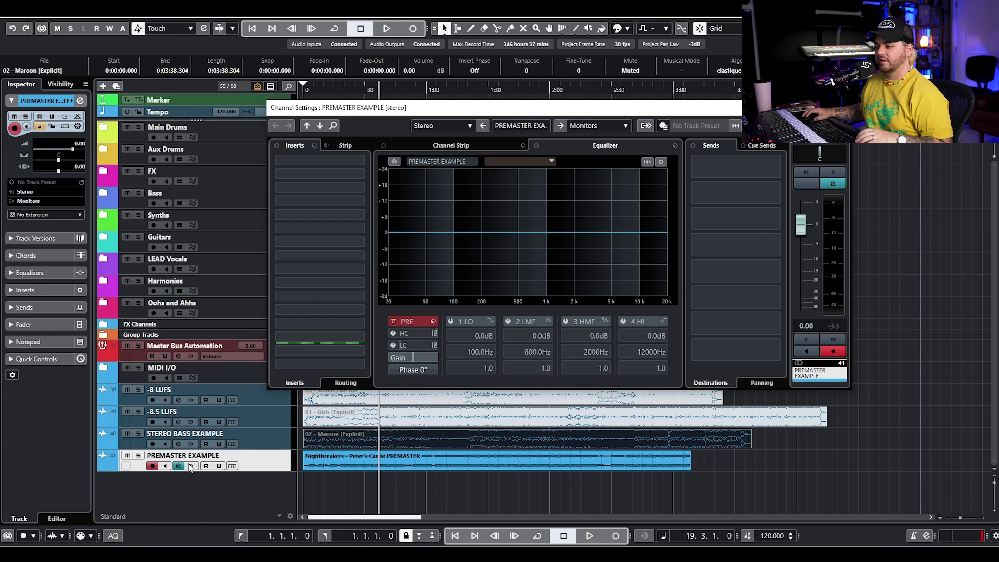
pyautogui.press('space')
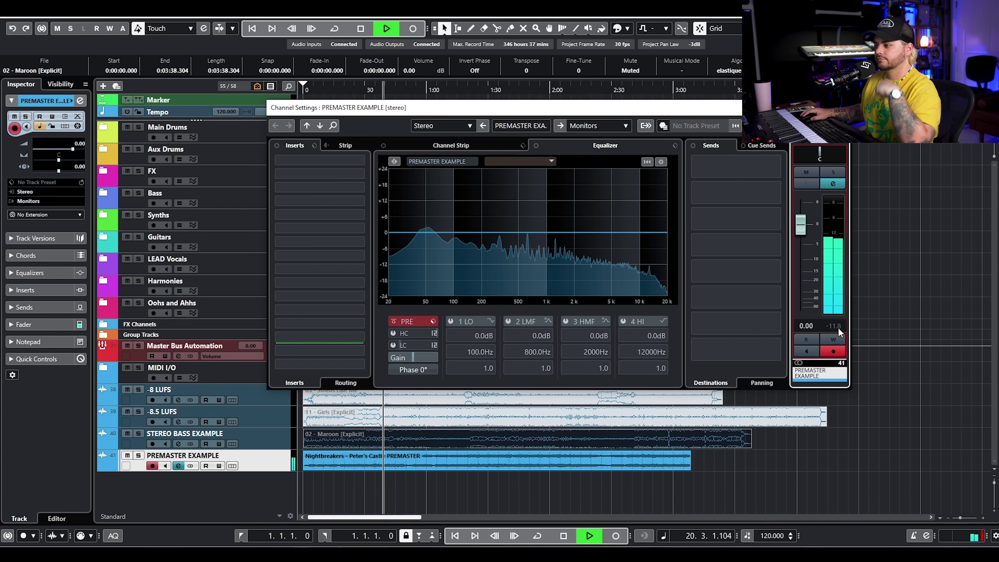
pyautogui.click(479, 506)
pyautogui.press('space')
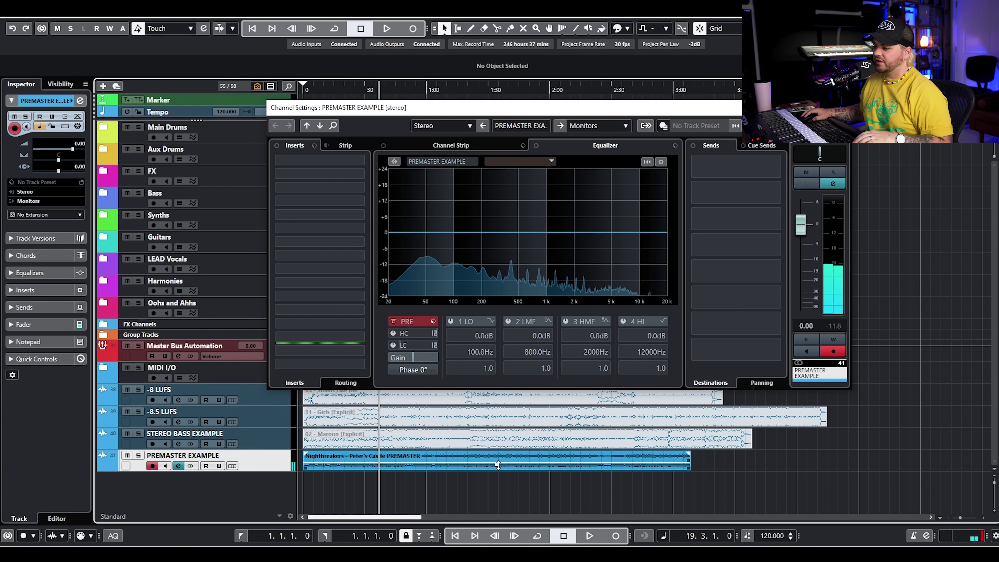
pyautogui.moveTo(497, 464); pyautogui.dragTo(520, 461)
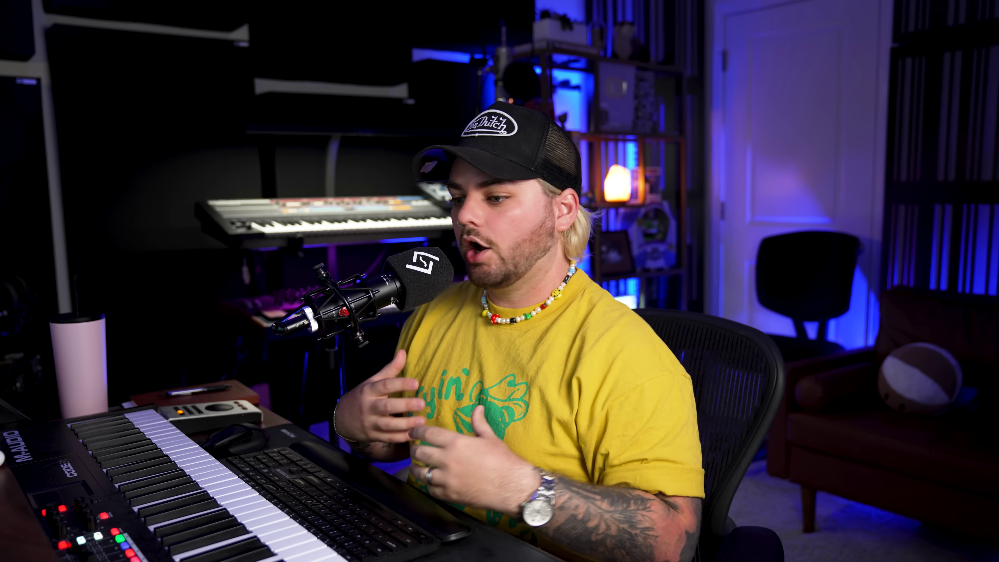
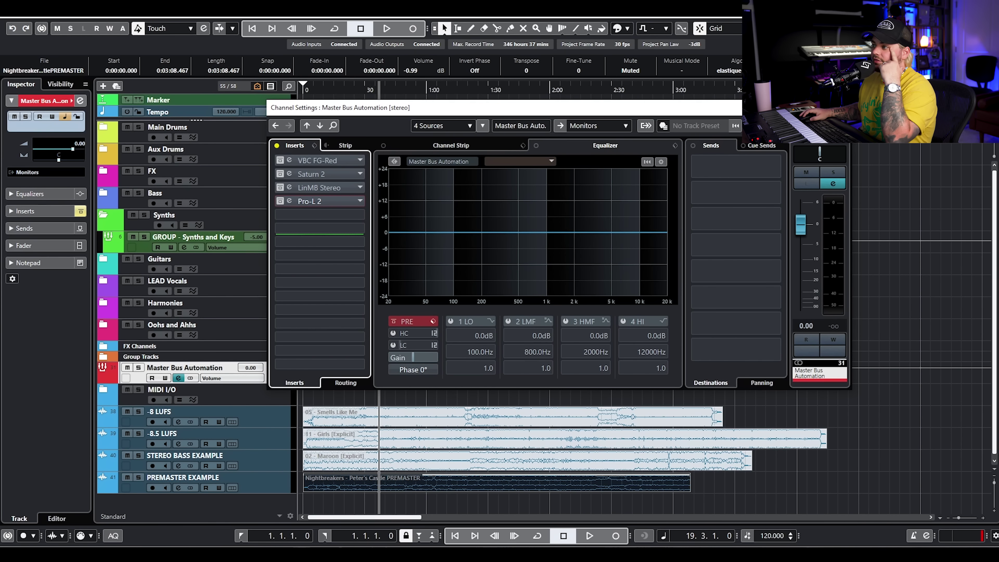
# - Close the Master Bus Automation channel settings and expand the Bass folder to show its group track
pyautogui.click(843, 107)
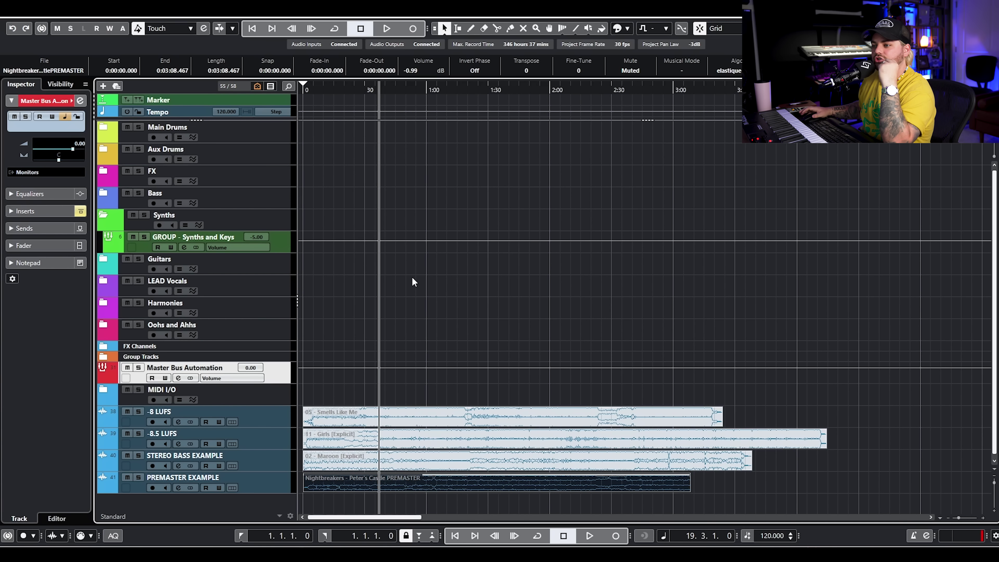
pyautogui.click(105, 202)
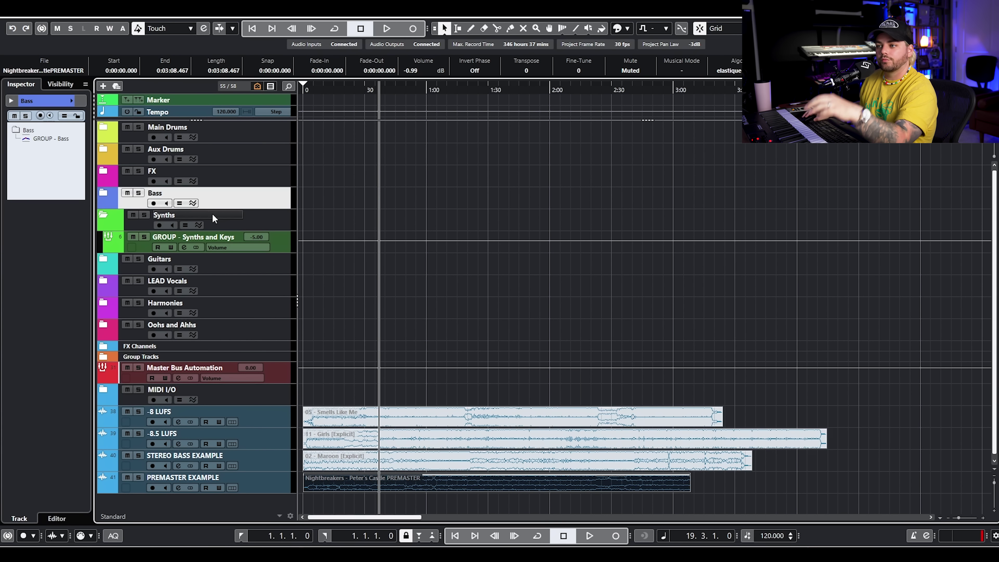
pyautogui.click(115, 194)
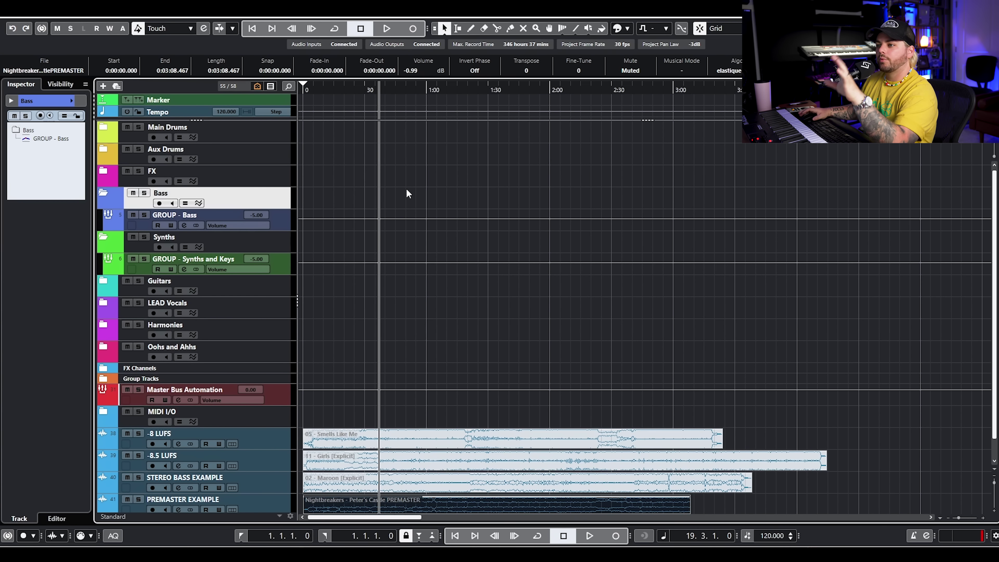
pyautogui.click(271, 175)
pyautogui.click(272, 154)
pyautogui.click(269, 185)
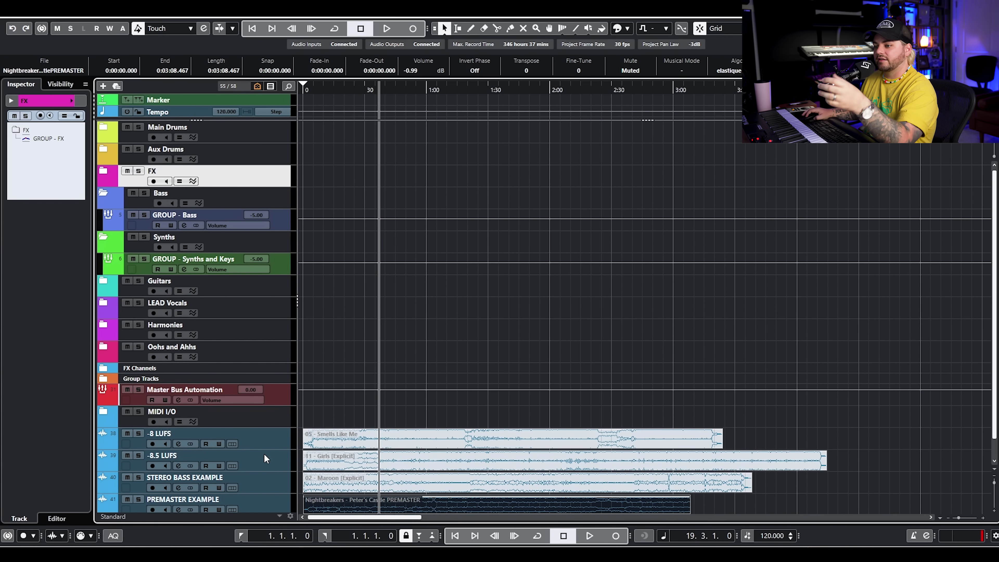
# - Inspect the peak level readout in the Master Bus Automation channel settings and close the window
pyautogui.click(183, 403)
pyautogui.click(180, 400)
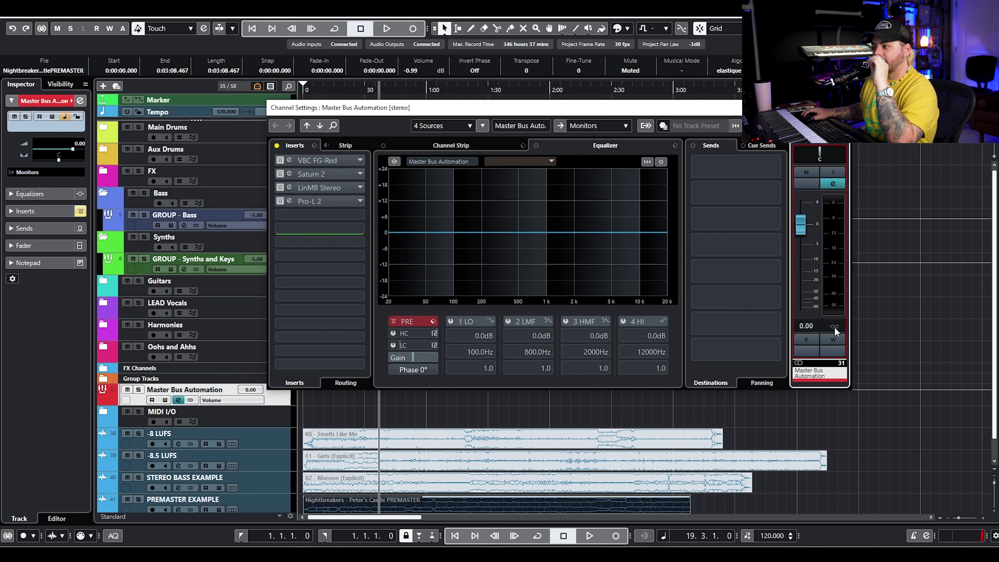
pyautogui.press('e')
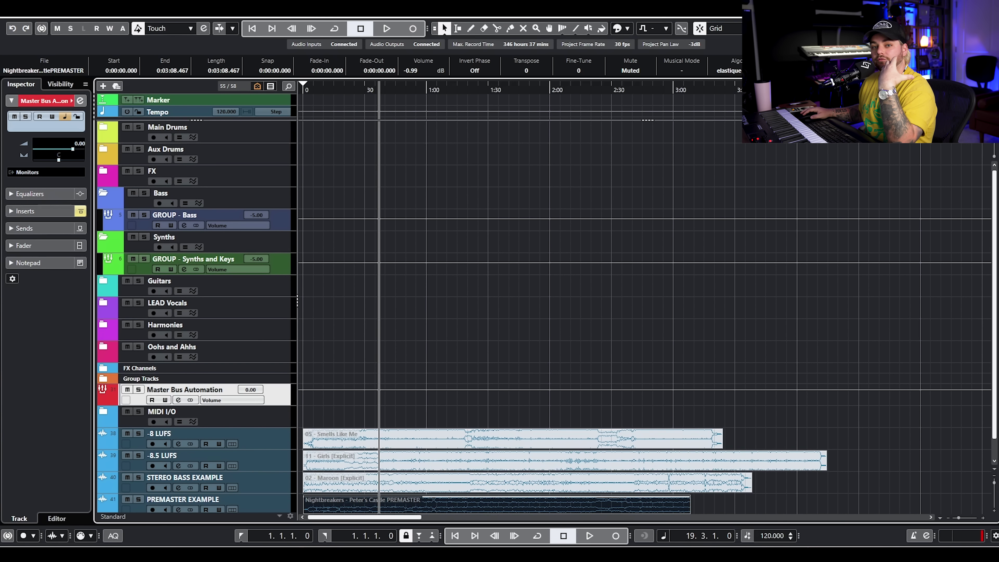
# - Move the Vital 01 channel settings window clear of the track list so the track meters are exposed
pyautogui.scroll(-1, 377, 214)
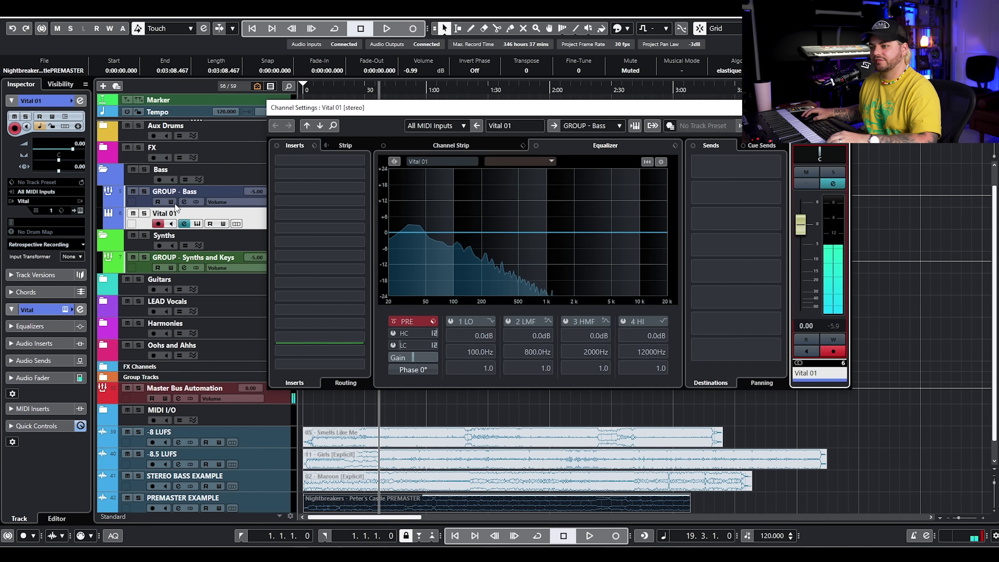
pyautogui.moveTo(328, 111); pyautogui.dragTo(451, 105)
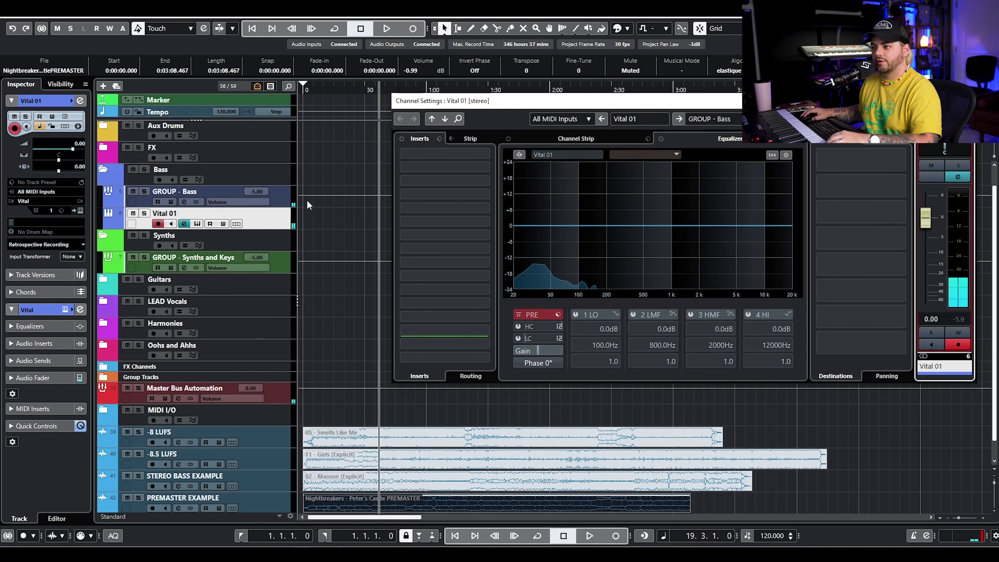
# - Compare the peak levels of GROUP - Bass, Master Bus Automation and Vital 01 in their channel settings during playback
pyautogui.click(285, 199)
pyautogui.click(266, 384)
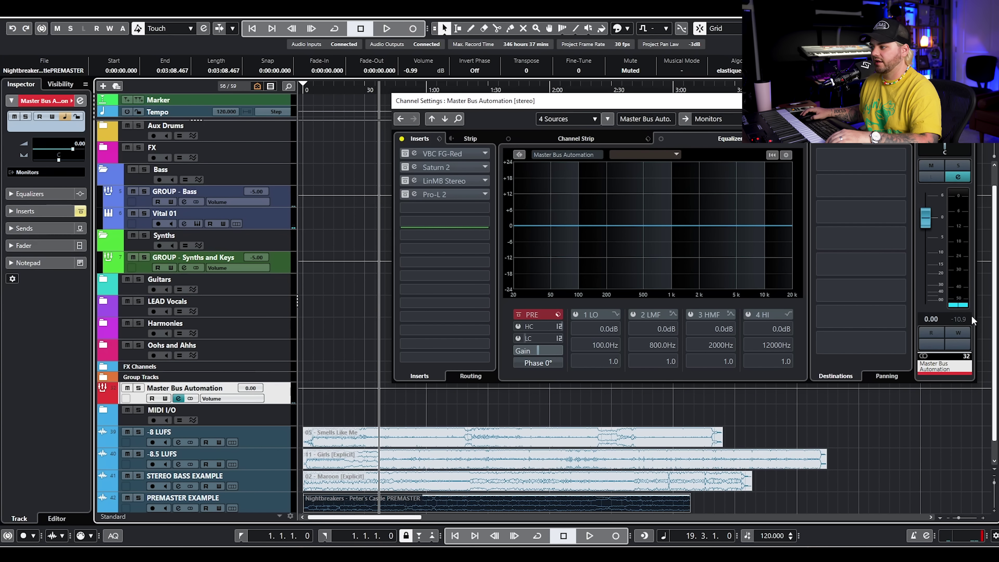
pyautogui.click(289, 219)
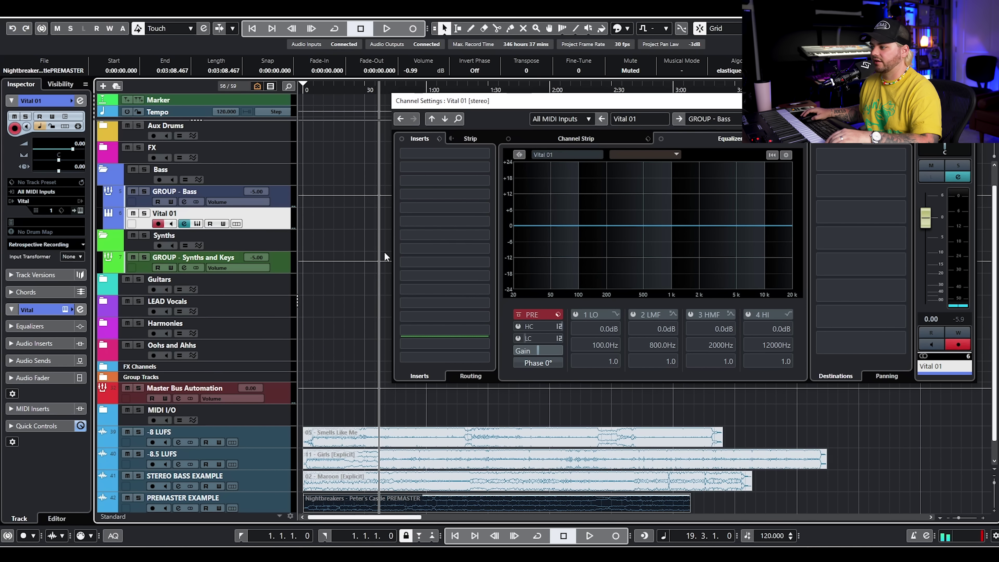
pyautogui.click(277, 395)
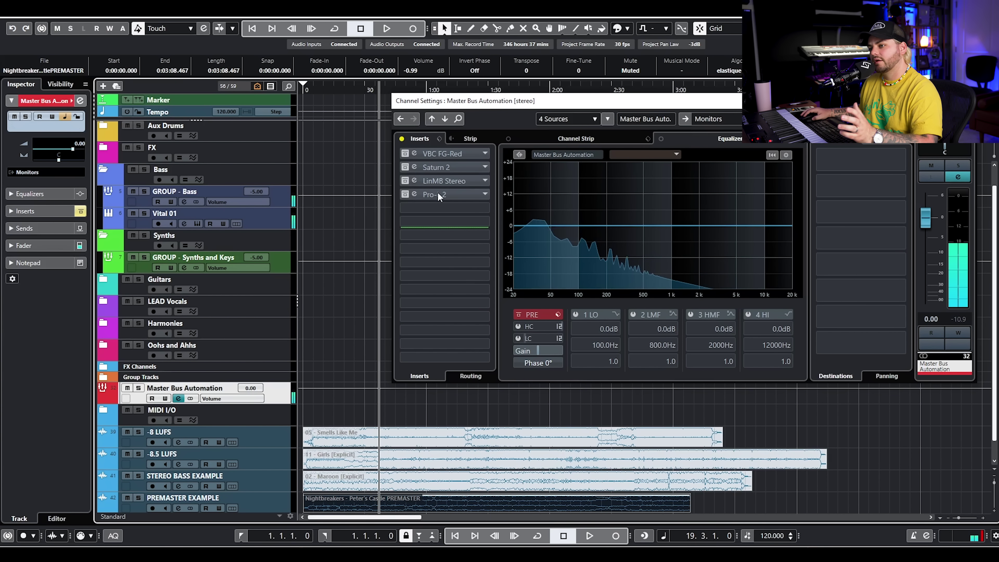
# - Raise the Vital 01 fader to 6.02 dB, insert kHs Gain set to +5.86 dB, and reset the channel's peak readout
pyautogui.click(289, 221)
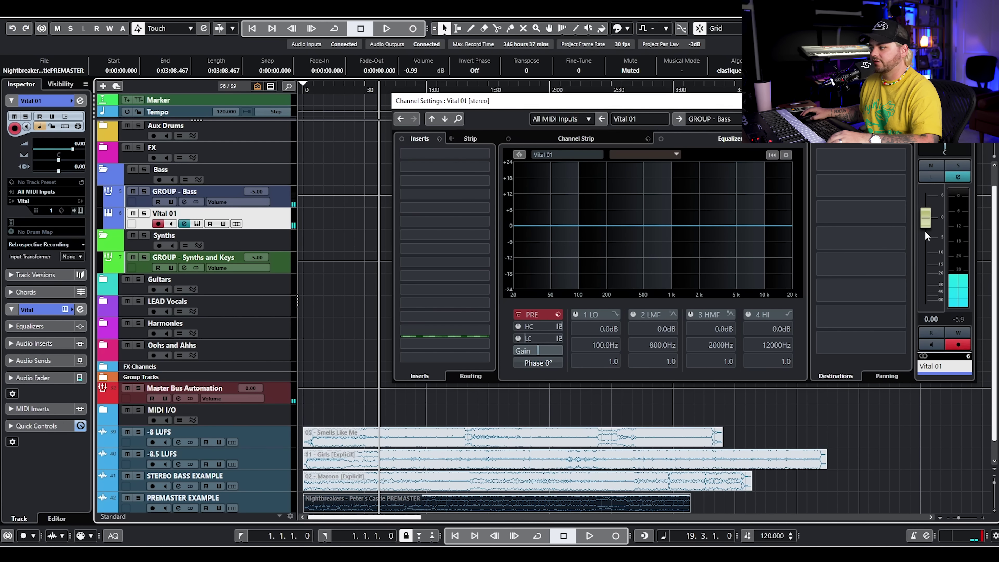
pyautogui.moveTo(924, 230); pyautogui.dragTo(925, 193)
pyautogui.click(444, 155)
pyautogui.write('gain')
pyautogui.click(458, 215)
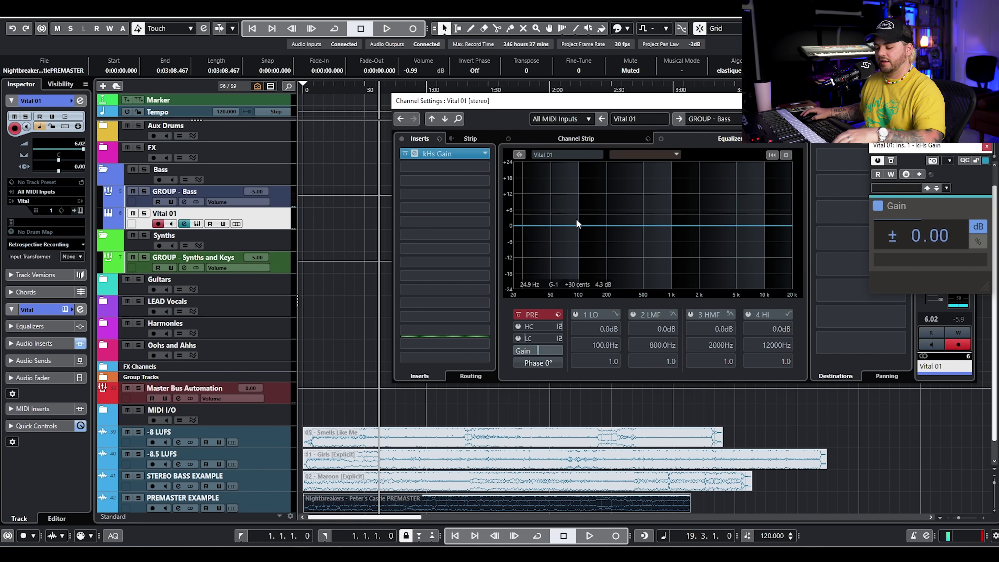
pyautogui.moveTo(929, 235); pyautogui.dragTo(929, 197)
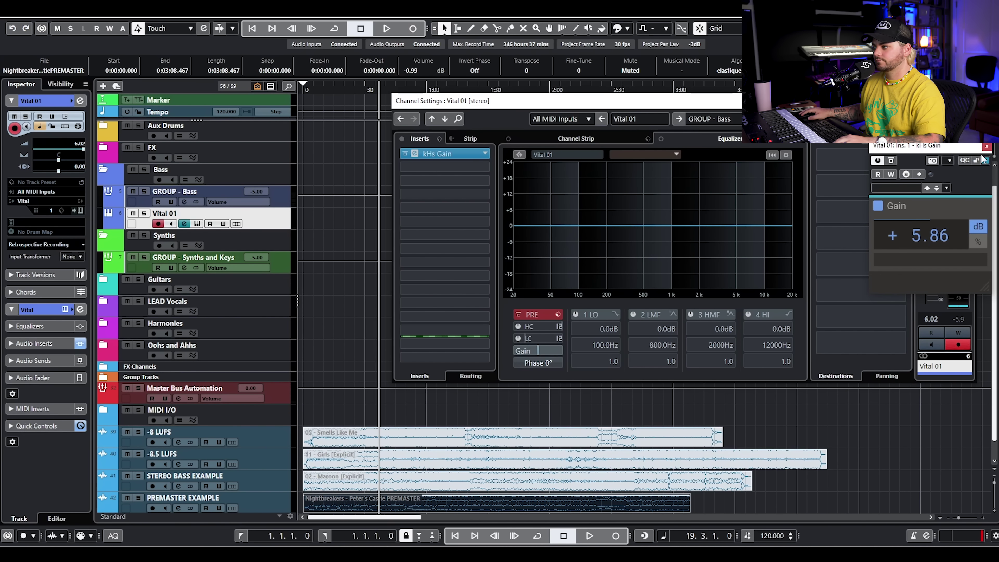
pyautogui.click(986, 145)
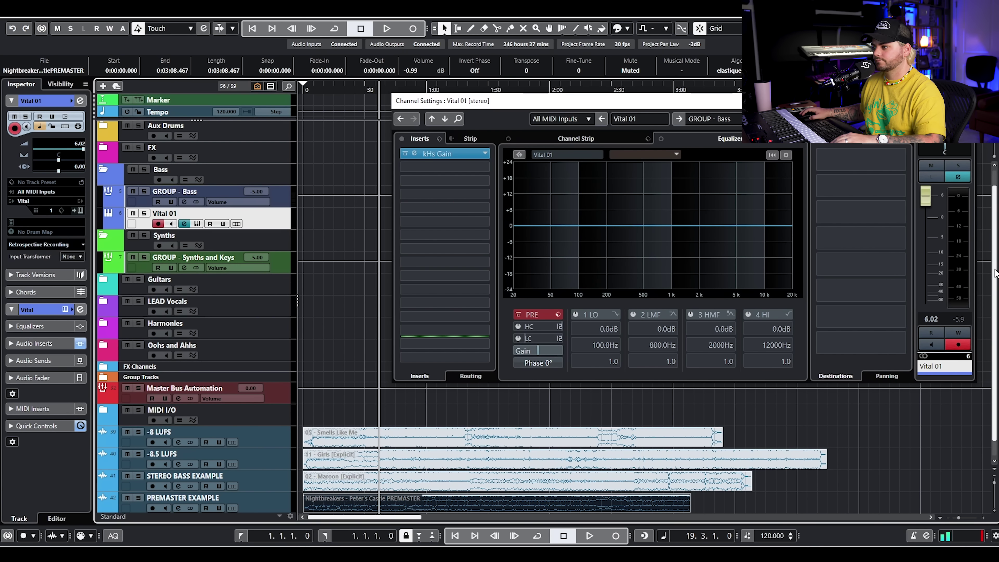
pyautogui.click(958, 319)
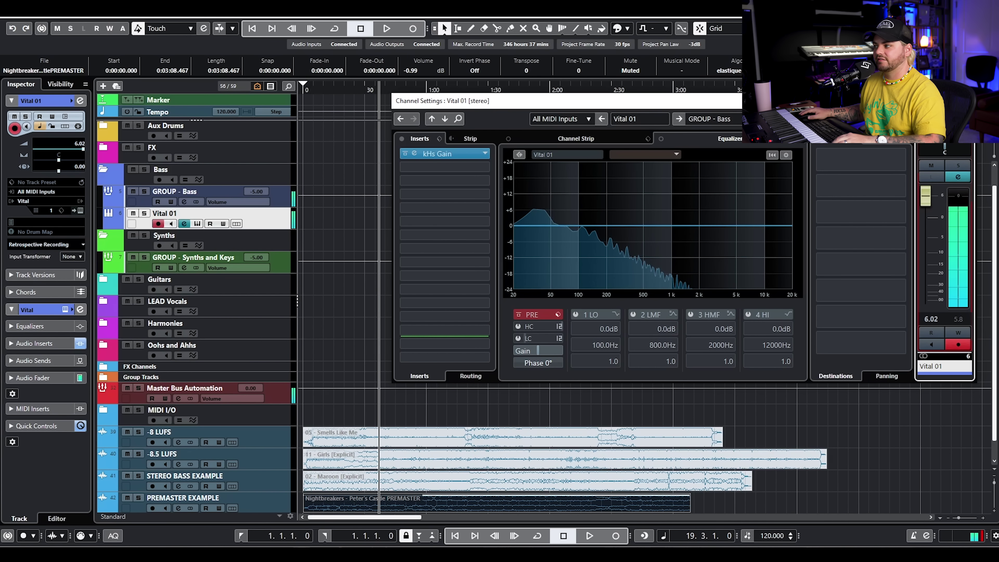
# - Raise the GROUP - Bass fader to about -0.10 dB in its channel settings
pyautogui.click(975, 101)
pyautogui.click(287, 194)
pyautogui.click(183, 201)
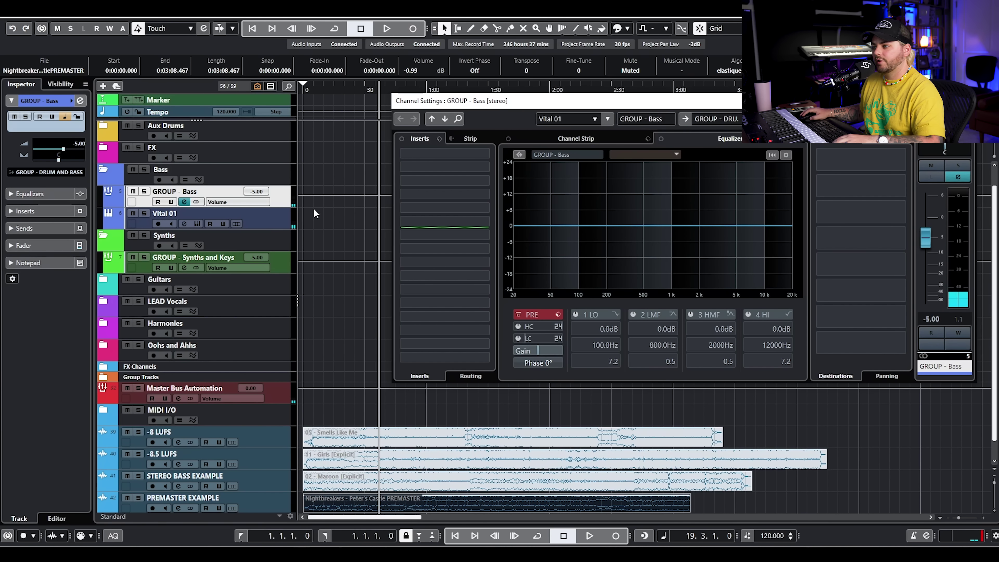
pyautogui.moveTo(921, 246); pyautogui.dragTo(930, 222)
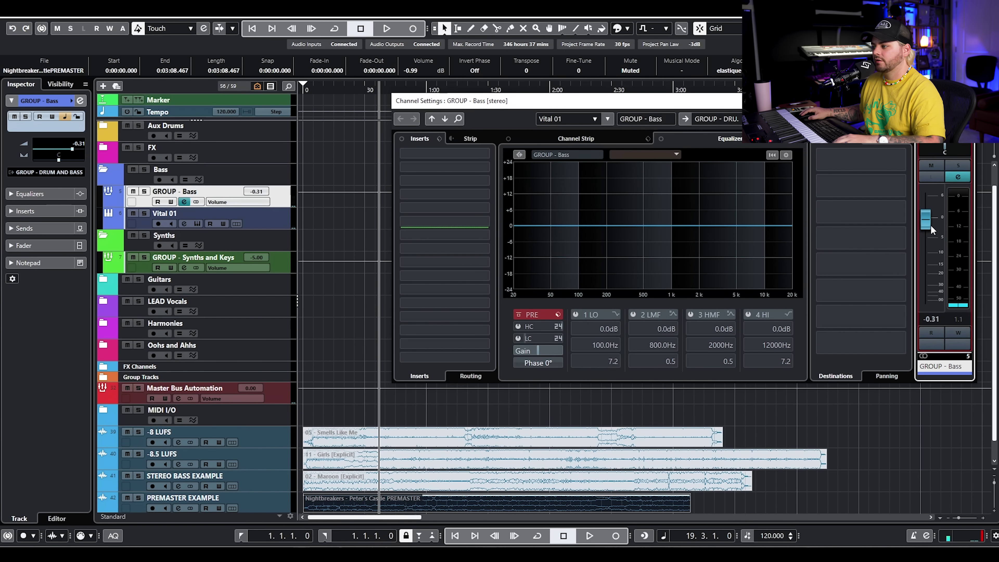
# - Check the Vital 01 and Master Bus Automation levels, and activate the Pro-L 2 insert on the master bus with its editor open
pyautogui.click(291, 215)
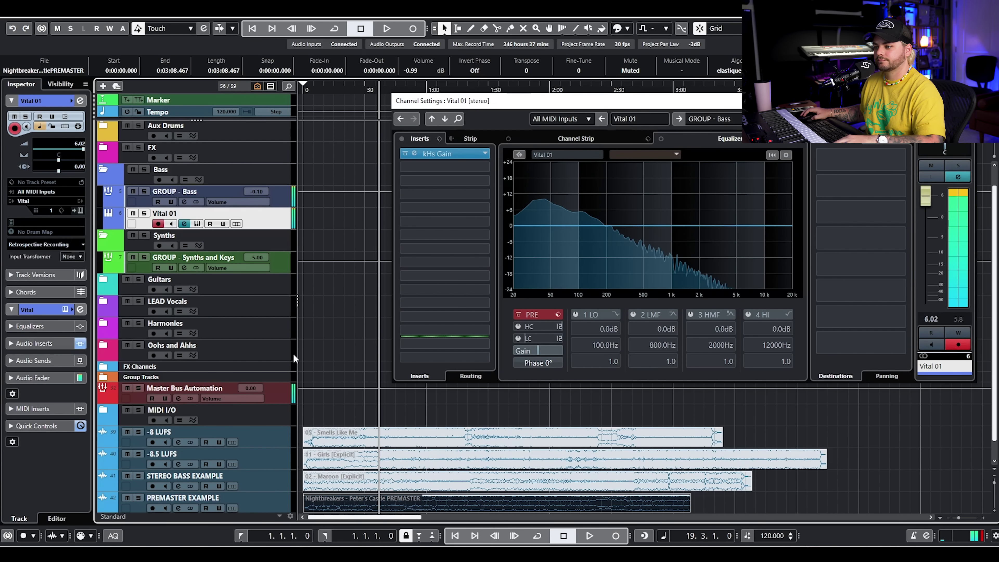
pyautogui.click(278, 389)
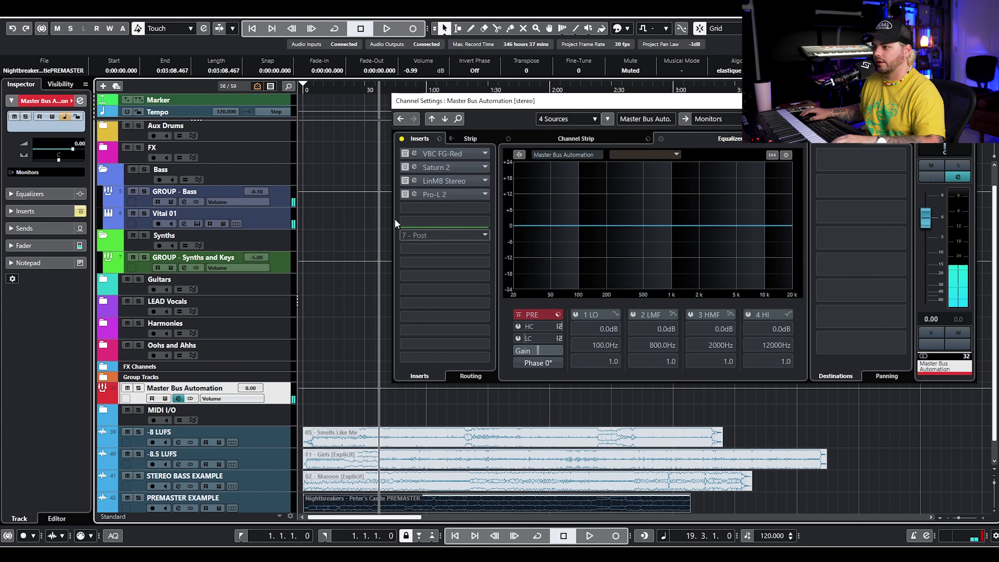
pyautogui.click(405, 195)
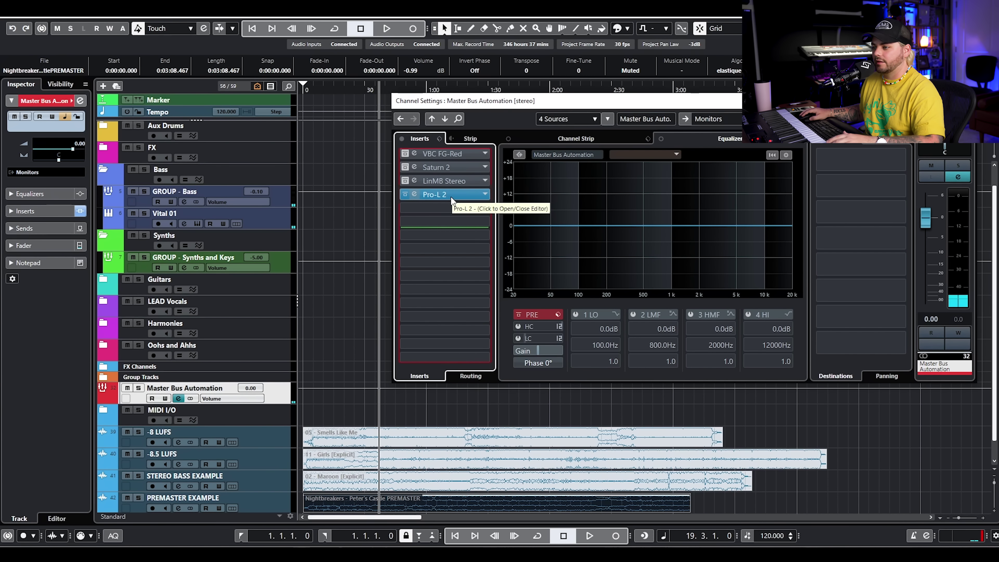
pyautogui.click(452, 196)
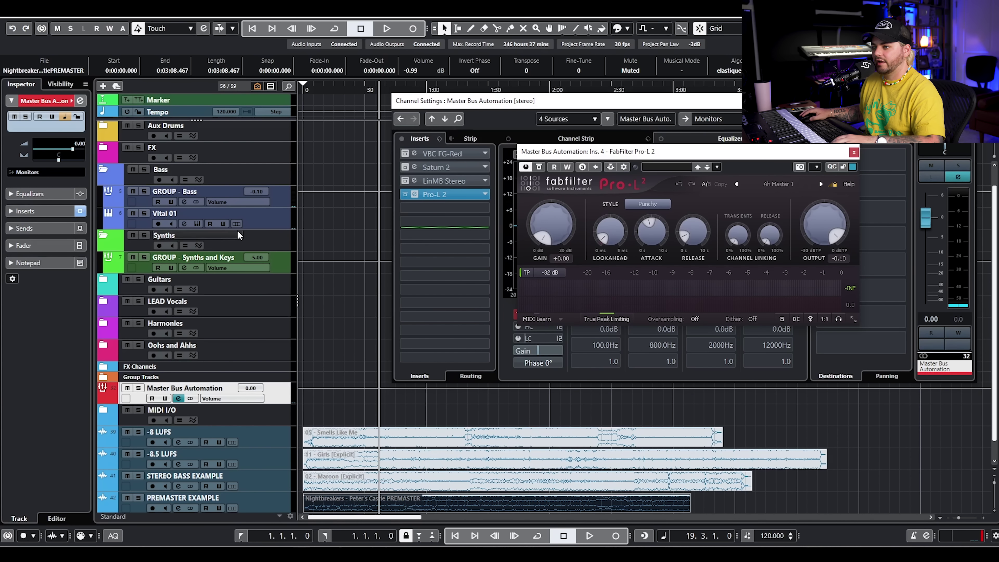
# - Compare the Vital 01 and GROUP - Bass levels during playback, lower the group fader, and set the Vital 01 fader to -3.09 dB
pyautogui.click(273, 215)
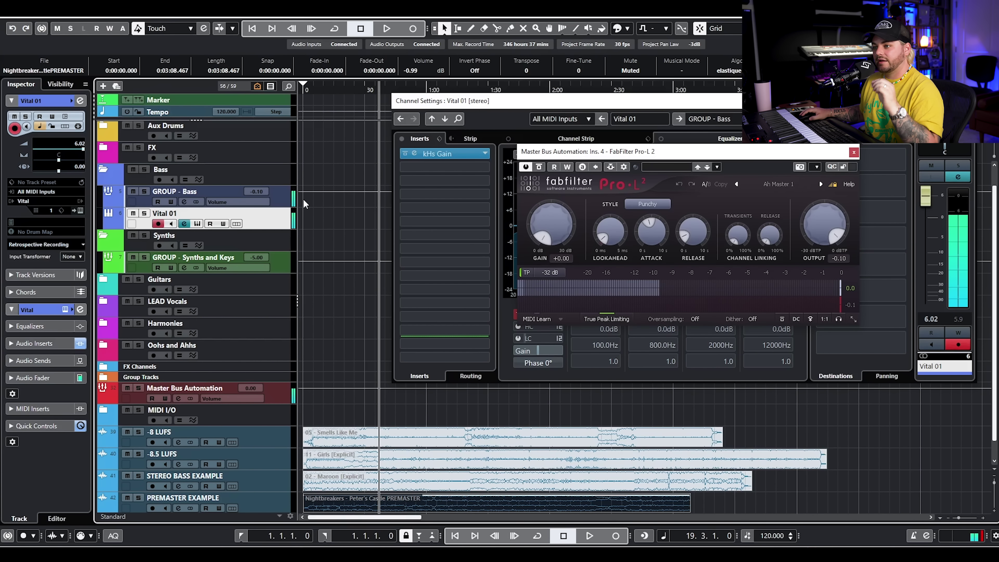
pyautogui.click(258, 203)
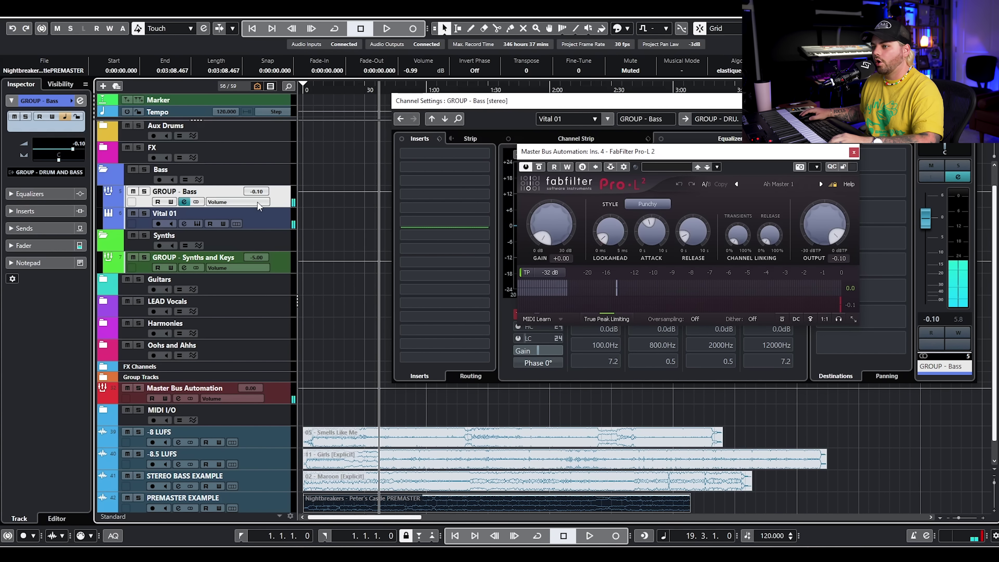
pyautogui.click(263, 224)
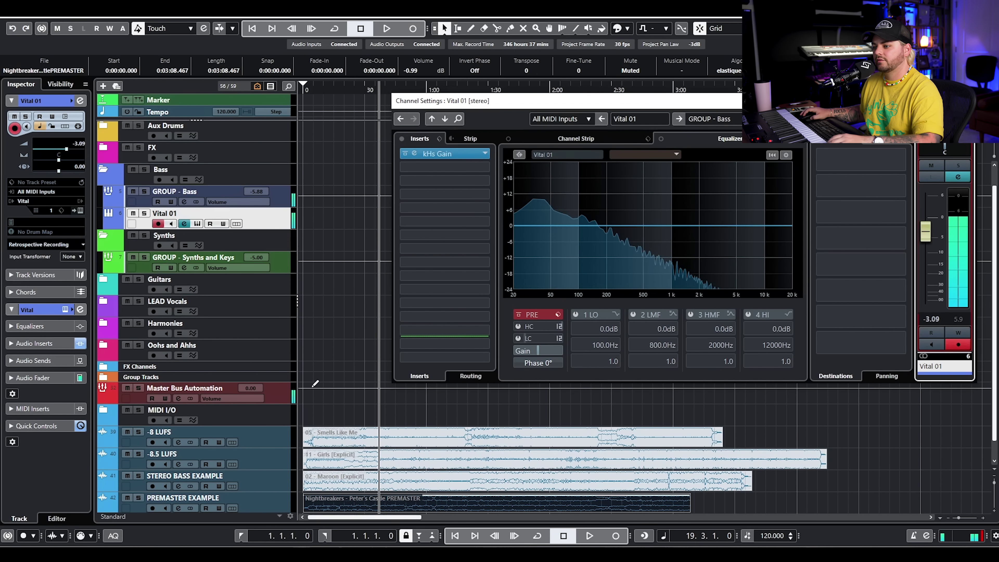
# - Activate the VBC FG-Red insert on Master Bus Automation and open its editor to examine the make-up gain control
pyautogui.click(275, 392)
pyautogui.click(432, 154)
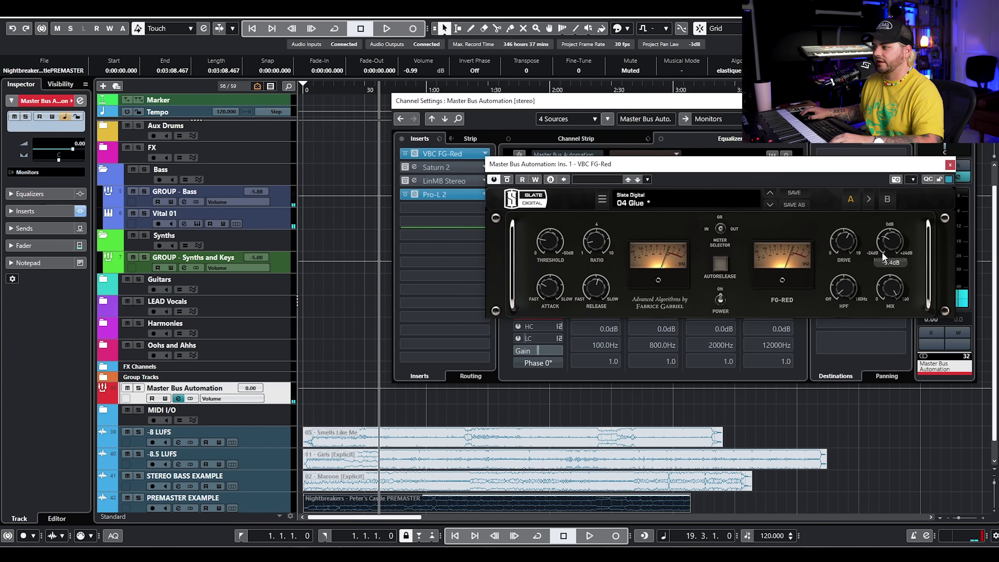
# - Open the Vital instrument editor from the Vital 01 track and close it again
pyautogui.click(285, 210)
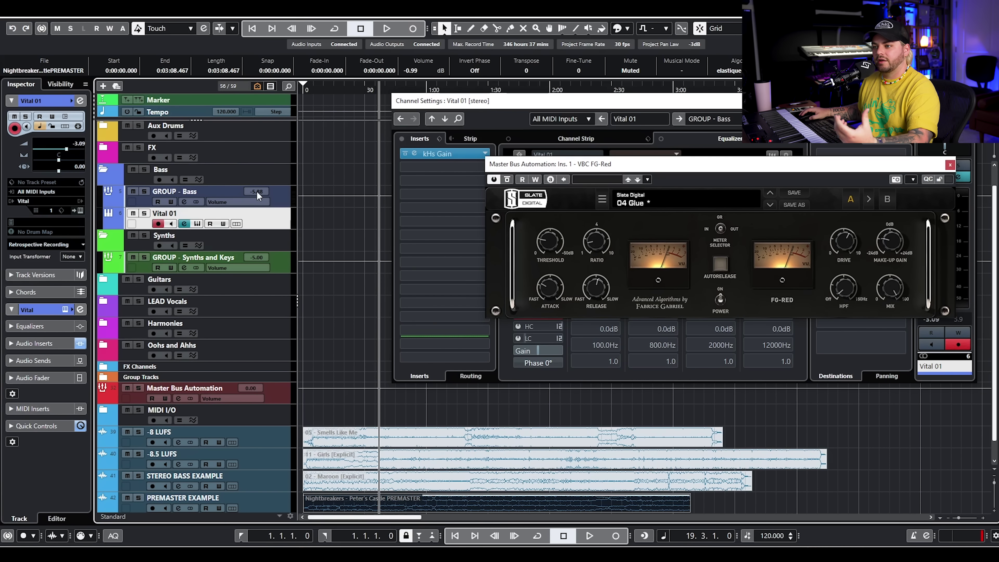
pyautogui.click(198, 223)
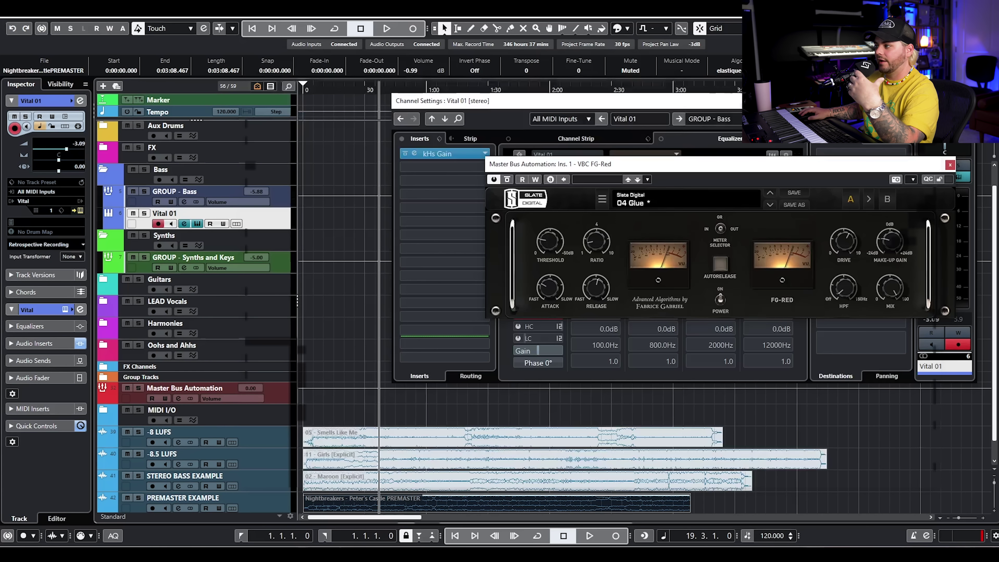
pyautogui.click(950, 165)
# - Close the channel settings and VBC FG-Red windows, and recheck the Vital 01 peak level readout in its channel settings
pyautogui.click(974, 101)
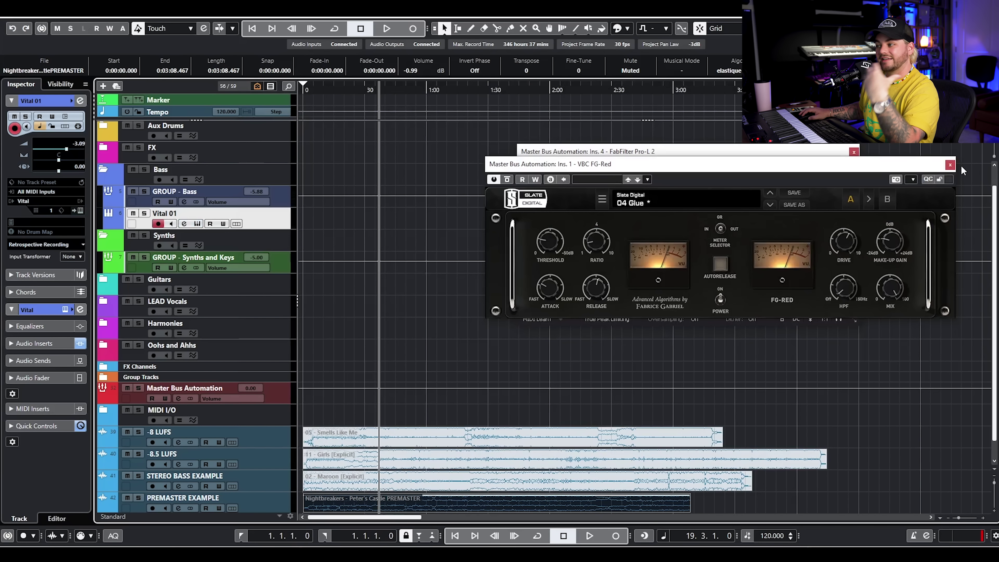
pyautogui.click(949, 164)
pyautogui.click(909, 151)
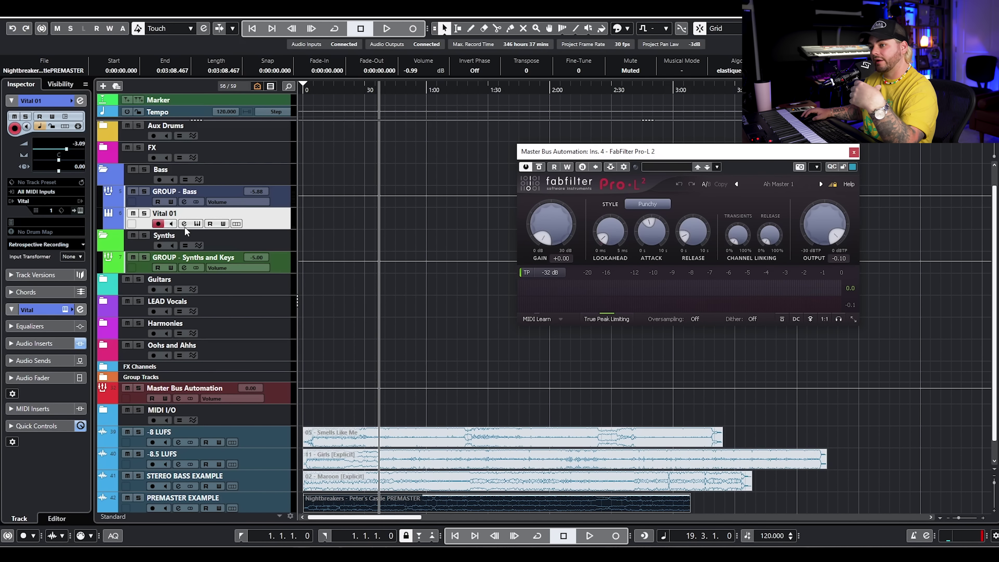
pyautogui.press('e')
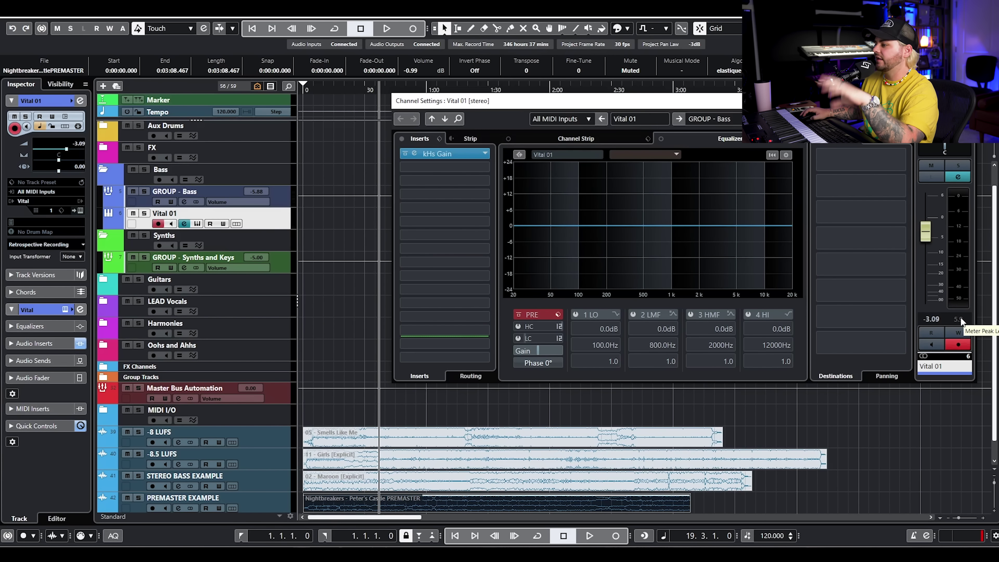
pyautogui.press('e')
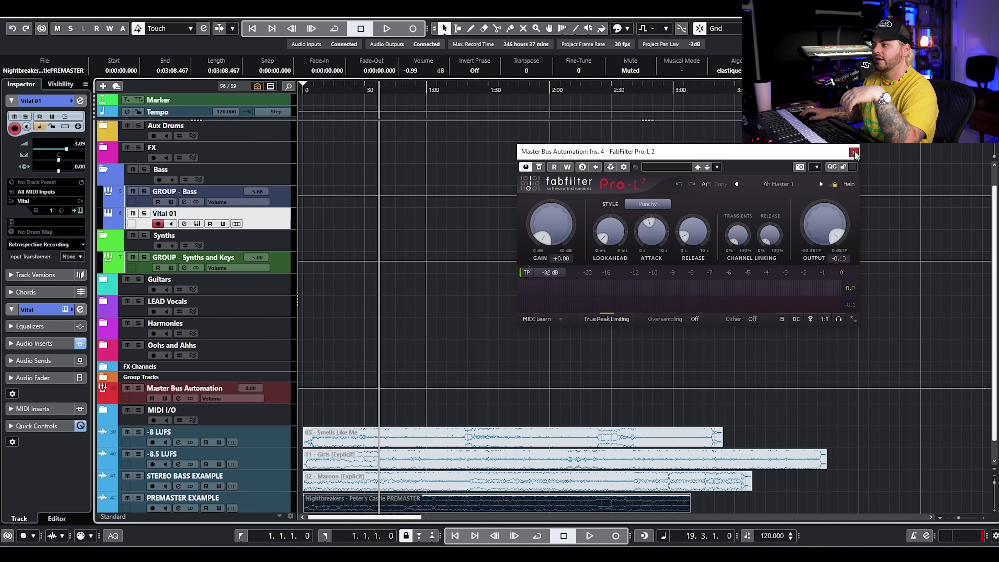